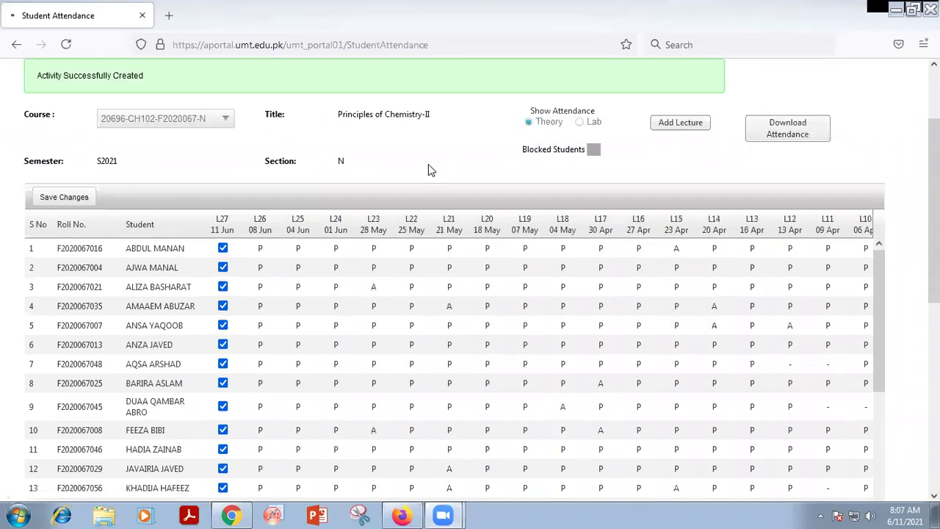
Mark the students in rows 1, 4 and 5 absent for lecture L27 on 11 Jun
click(224, 249)
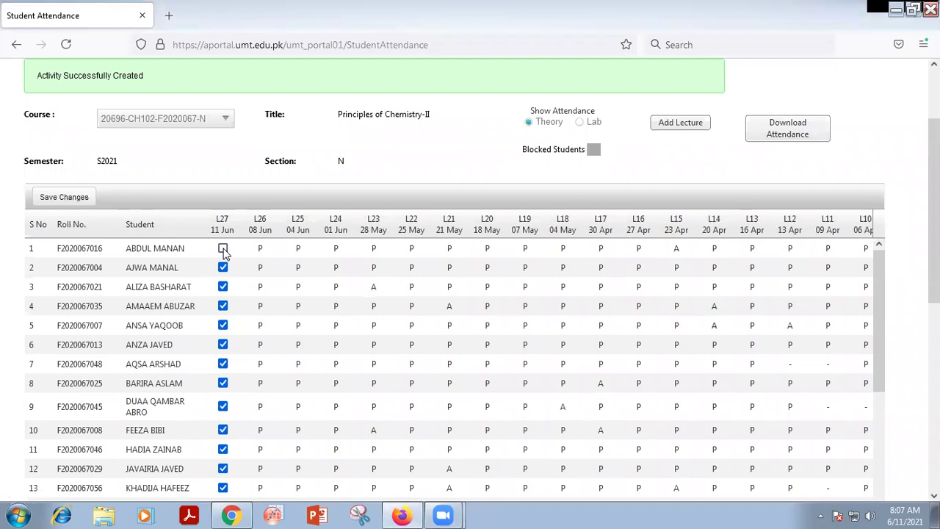
click(222, 306)
scroll(301, 166, down, 2)
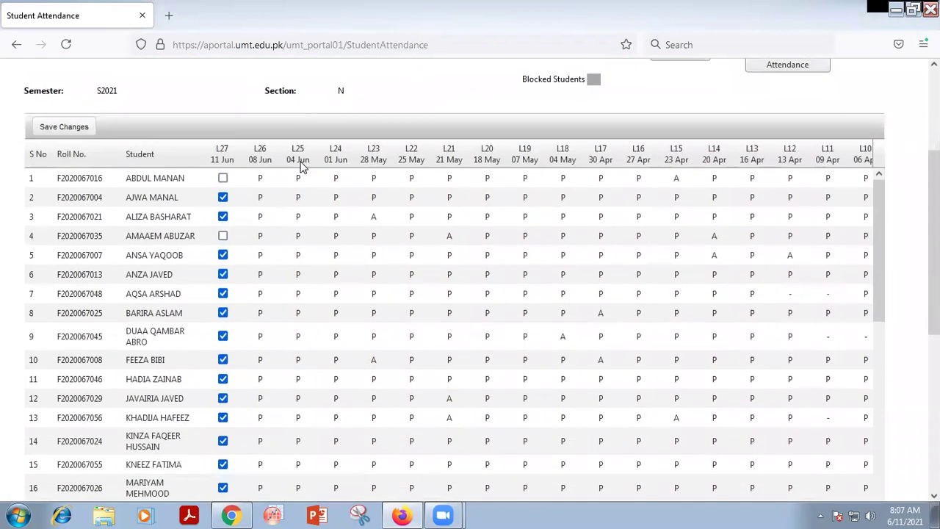
scroll(301, 166, down, 2)
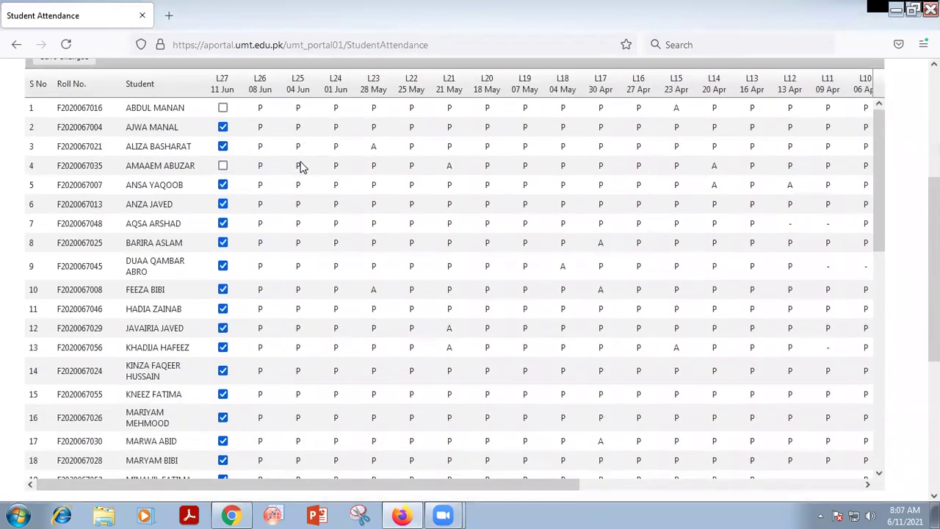
click(224, 188)
Mark the students in rows 15, 20 and 21 absent for lecture L27
scroll(249, 274, down, 3)
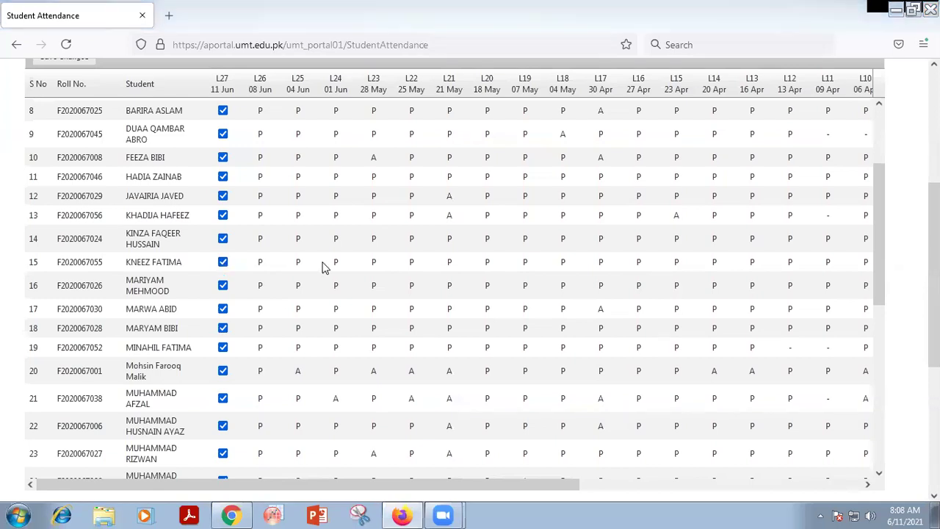
click(222, 262)
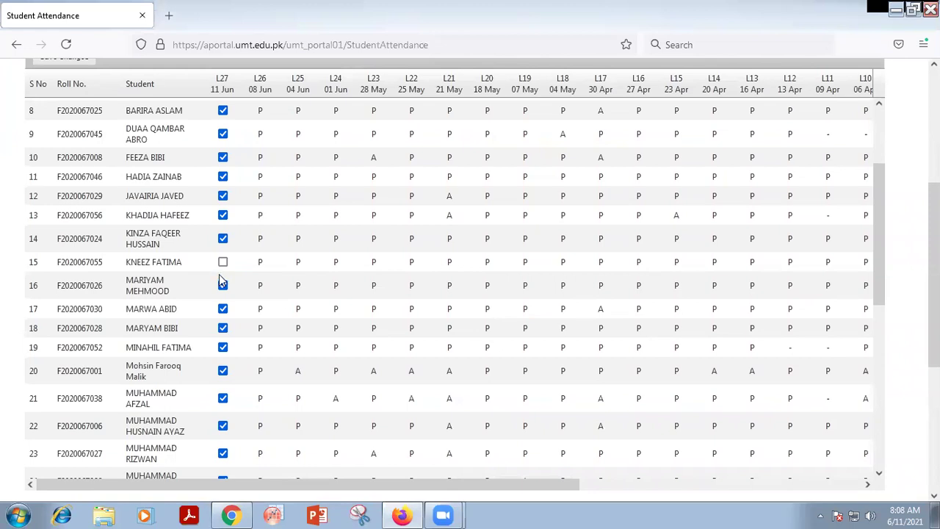
scroll(235, 260, down, 2)
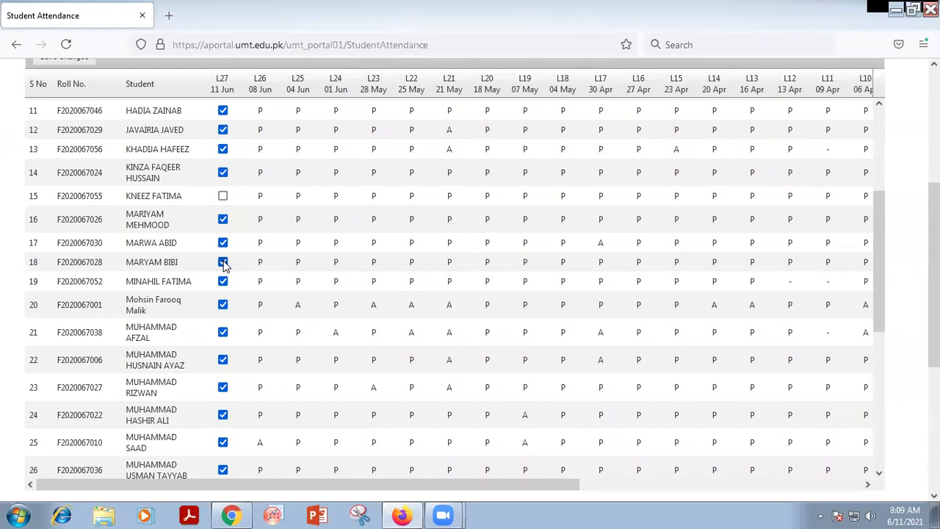
scroll(224, 266, down, 2)
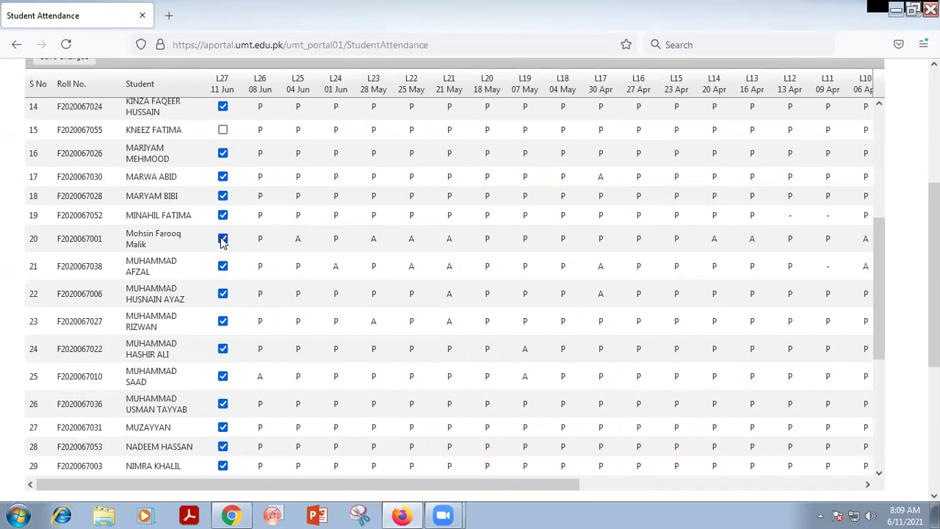
click(223, 241)
click(223, 267)
Mark the students in rows 23 and 24 absent for lecture L27
scroll(225, 266, down, 2)
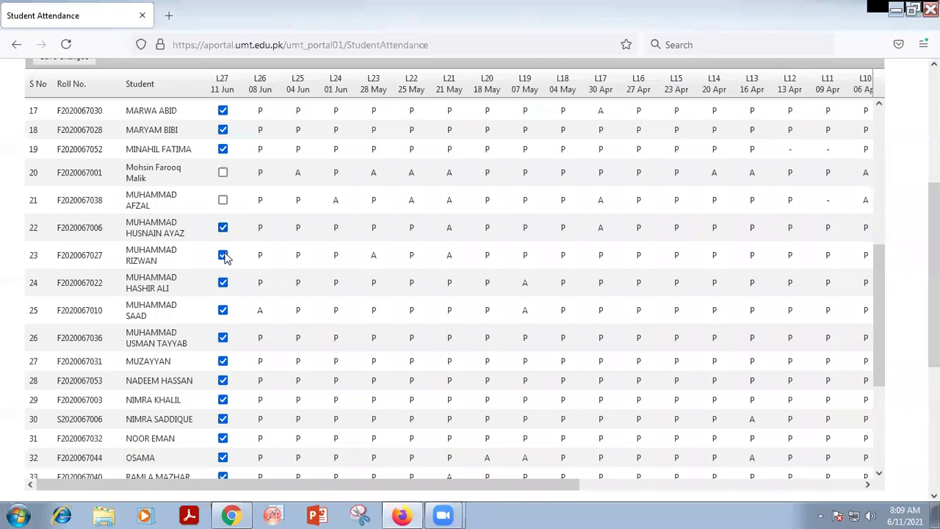
scroll(226, 257, down, 2)
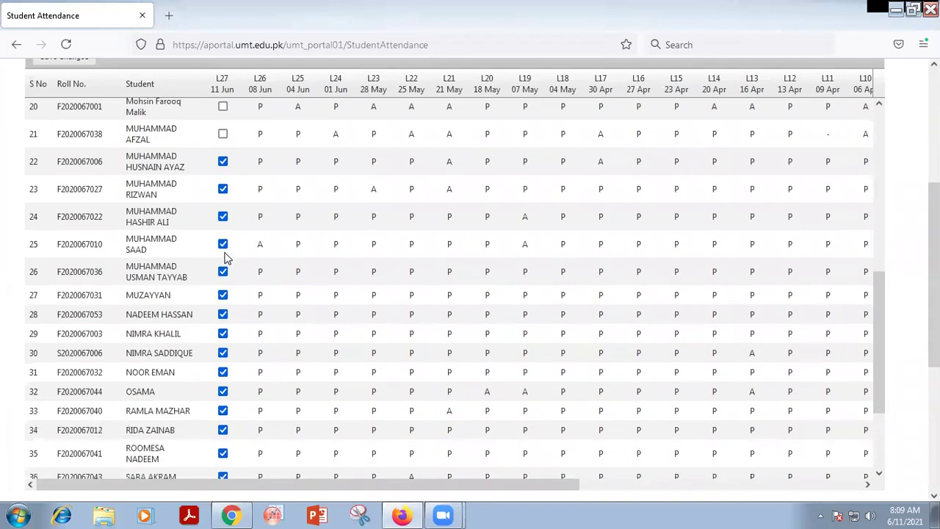
click(223, 190)
click(223, 218)
Mark the student in row 40 absent for lecture L27, keeping row 30 present
scroll(223, 320, down, 2)
scroll(223, 319, down, 2)
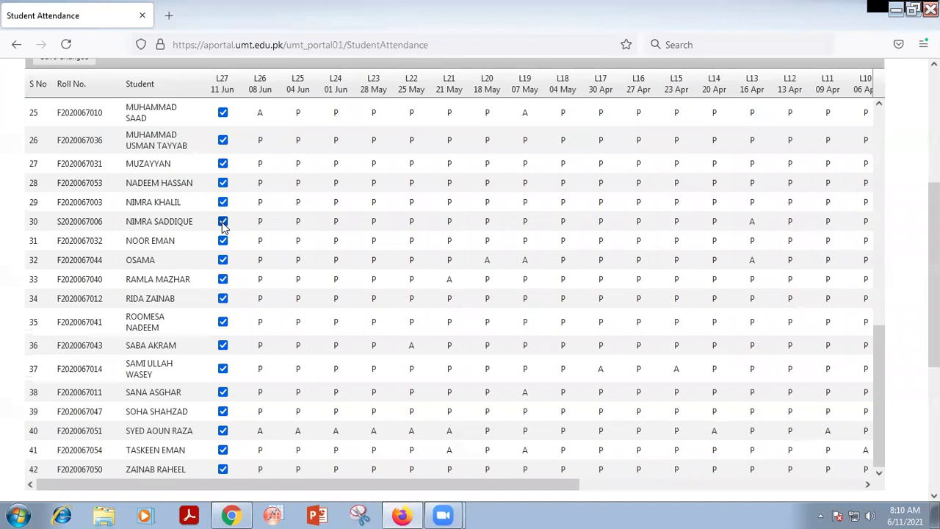
click(223, 224)
click(224, 223)
scroll(223, 370, down, 2)
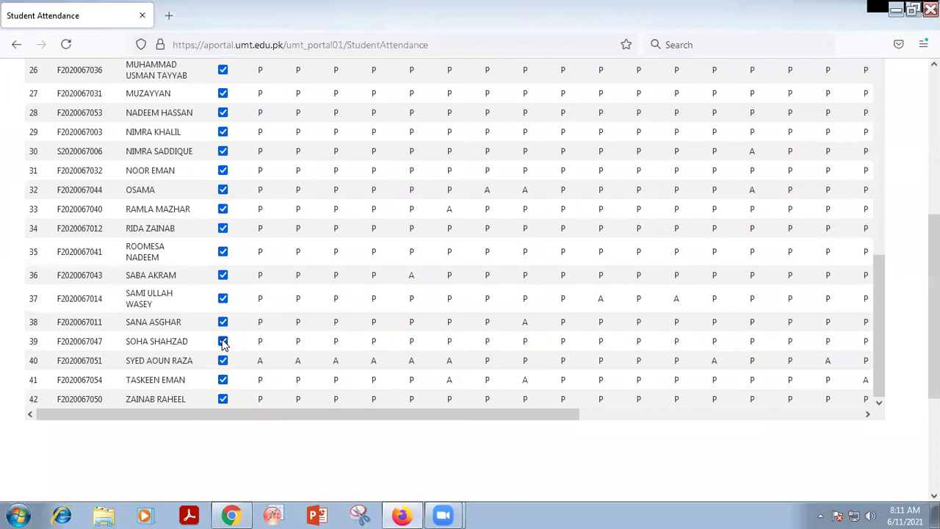
scroll(224, 345, down, 2)
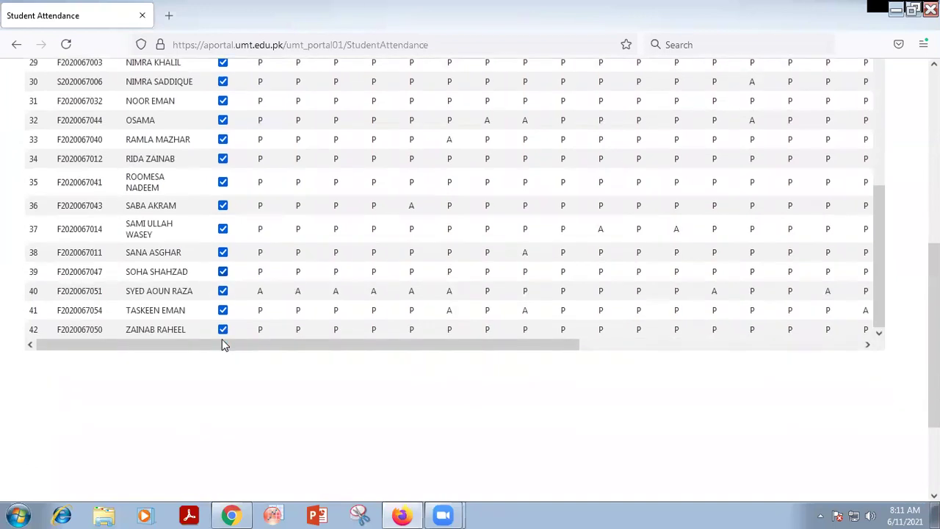
click(223, 291)
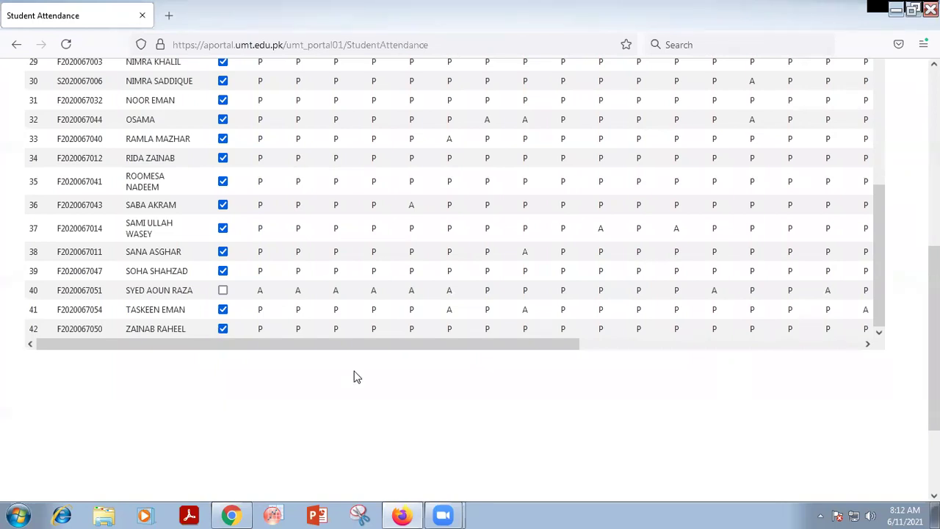
Change the students in rows 1 and 5 back to present for lecture L27
scroll(352, 380, up, 2)
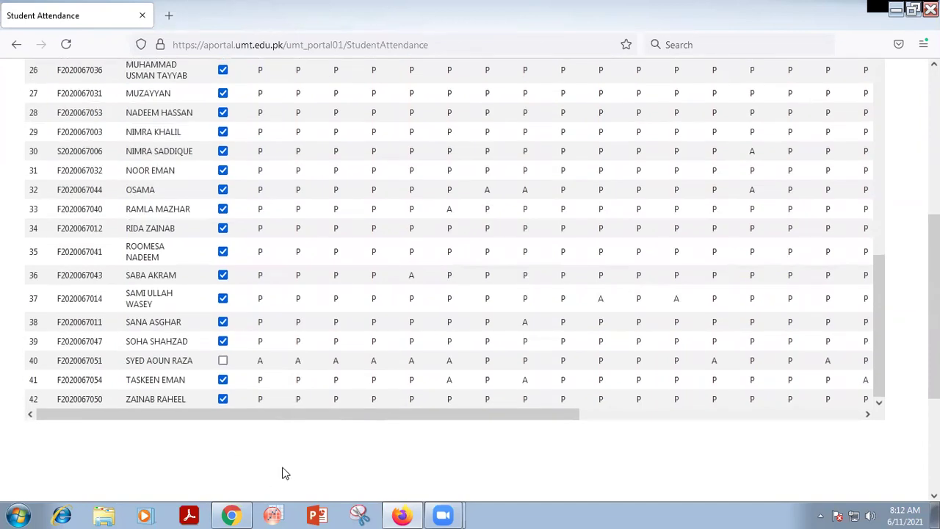
scroll(245, 329, up, 10)
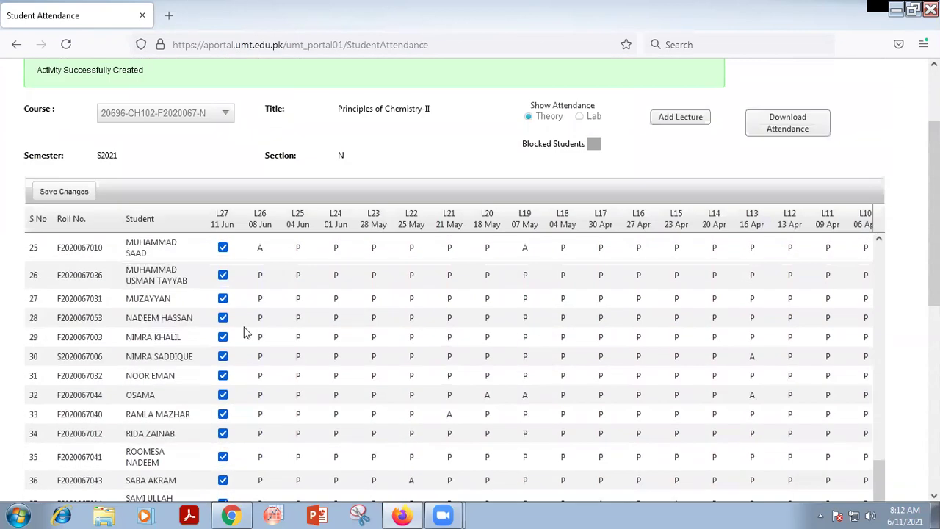
scroll(296, 319, up, 10)
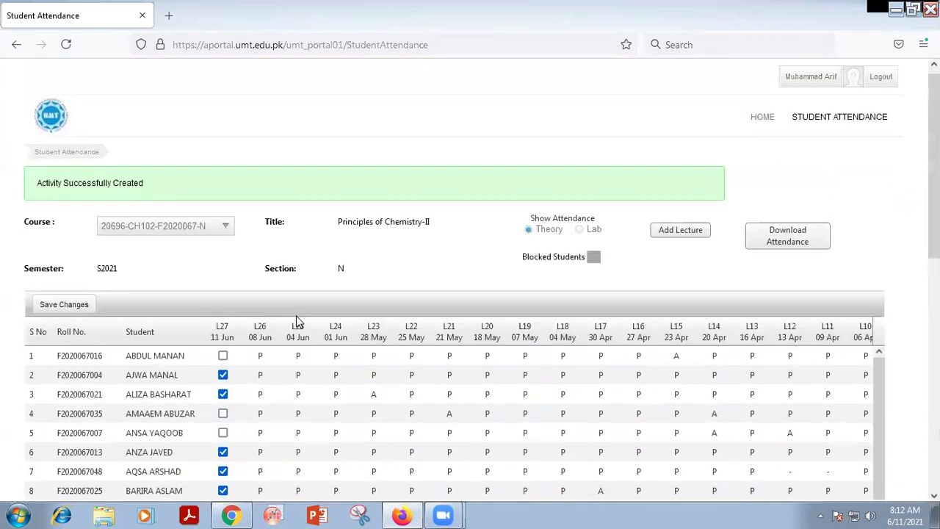
click(223, 286)
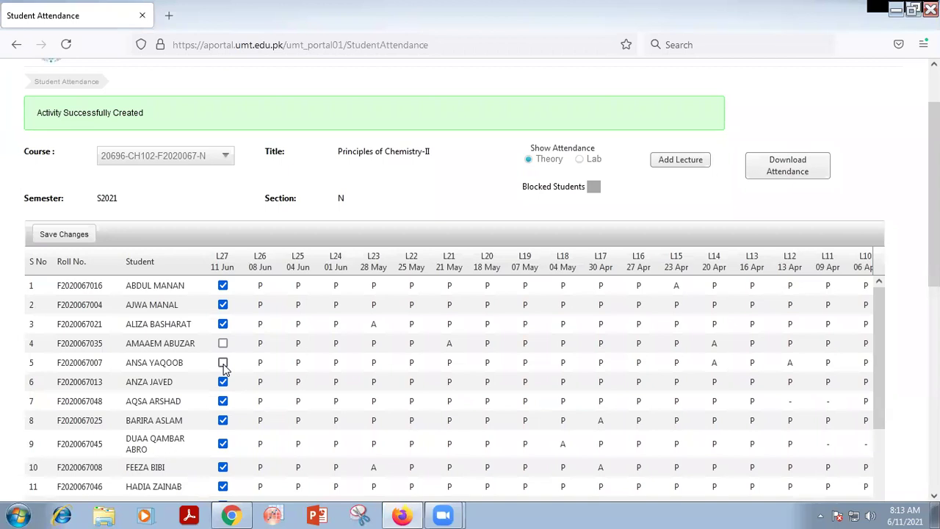
scroll(224, 368, down, 2)
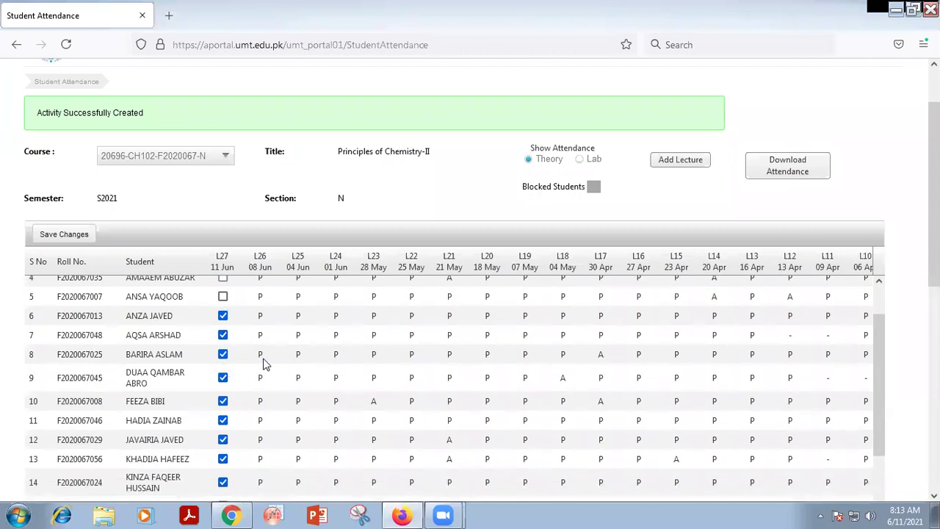
scroll(265, 365, down, 4)
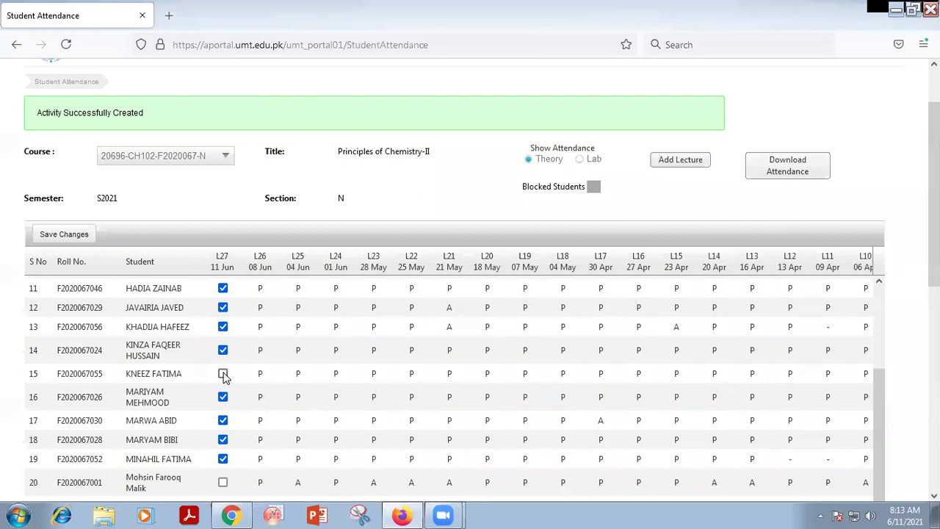
scroll(235, 359, up, 3)
click(223, 297)
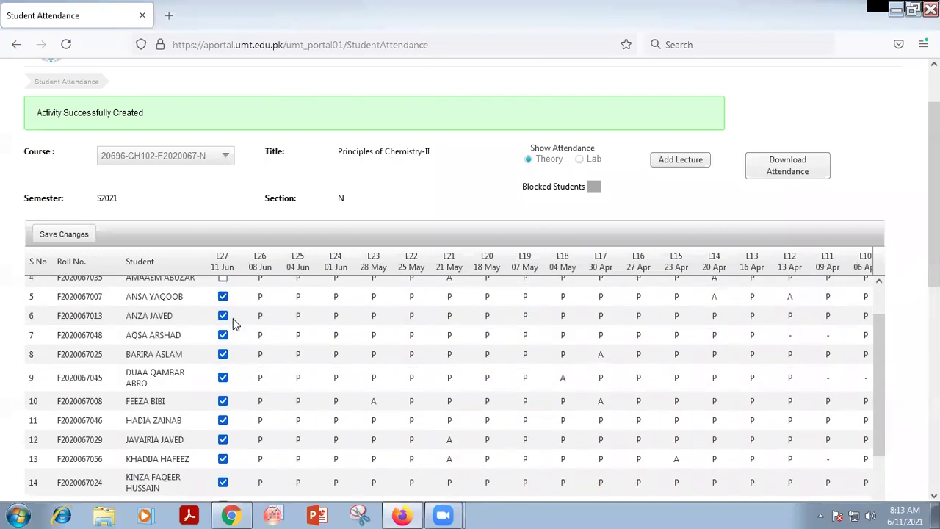
Change the student in row 15 back to present for lecture L27 and review the marks in the rows below
scroll(246, 353, down, 4)
click(223, 307)
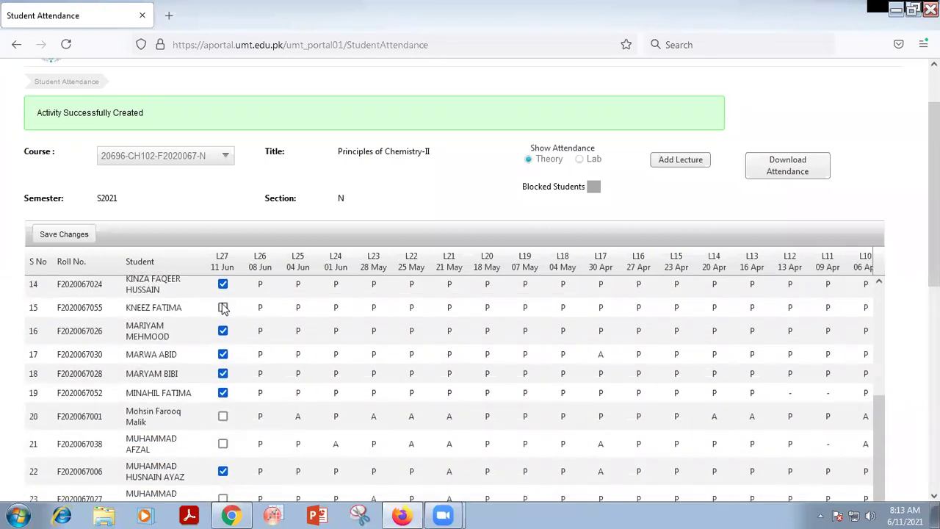
scroll(253, 377, down, 1)
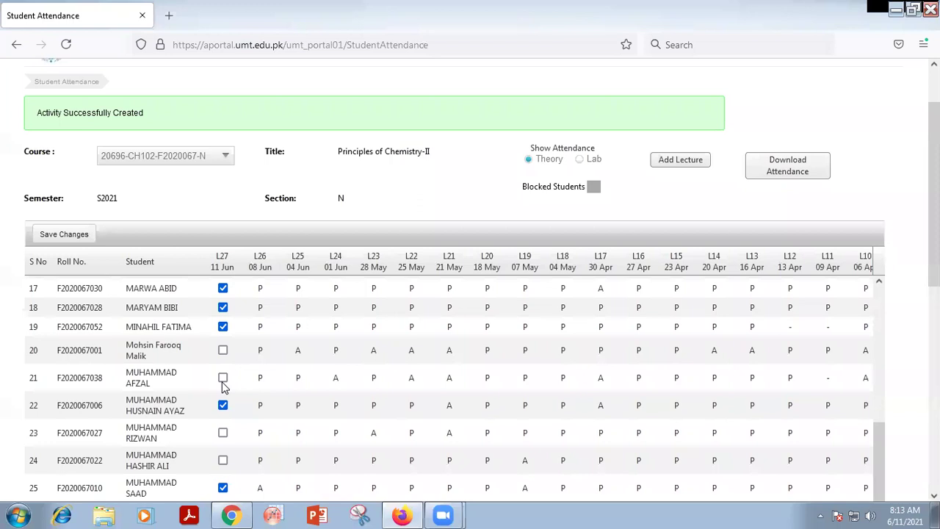
scroll(224, 387, down, 1)
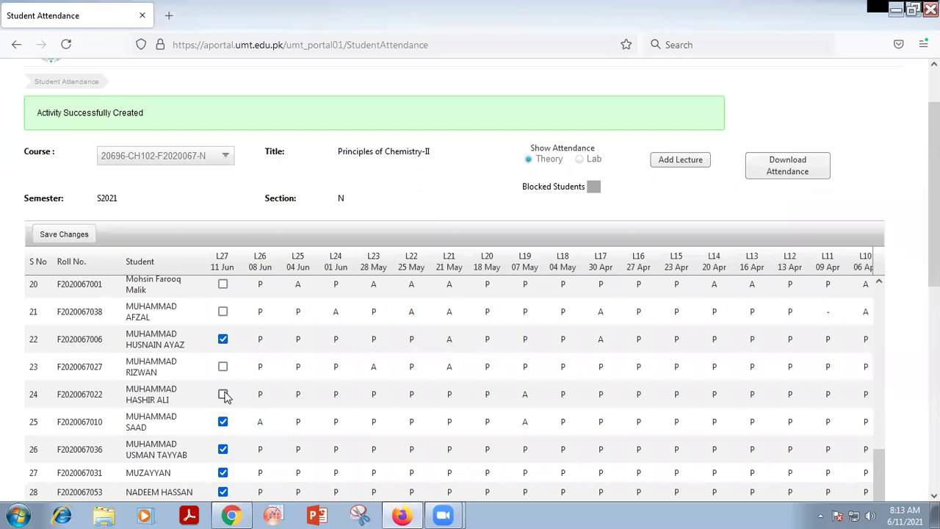
scroll(226, 395, down, 2)
click(223, 326)
Review the remaining L27 marks through row 42 and save the attendance changes
scroll(235, 382, down, 2)
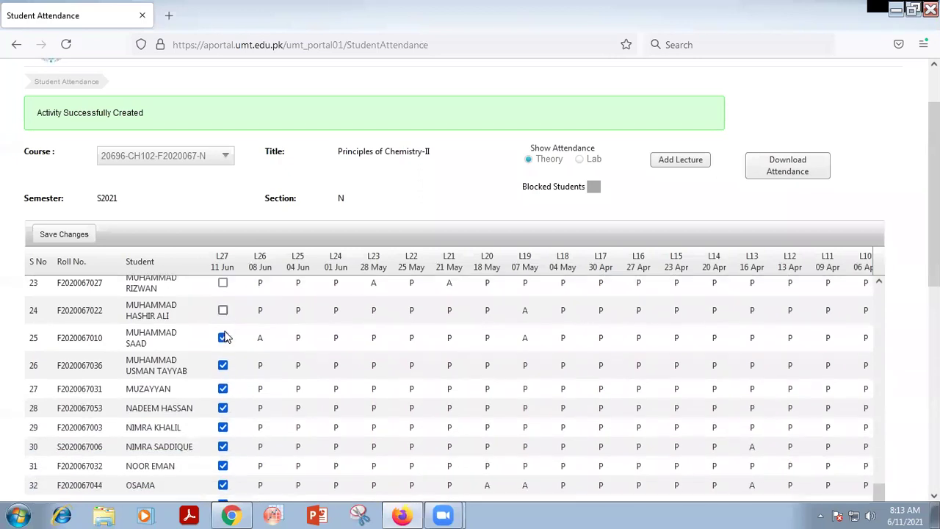
scroll(250, 411, down, 4)
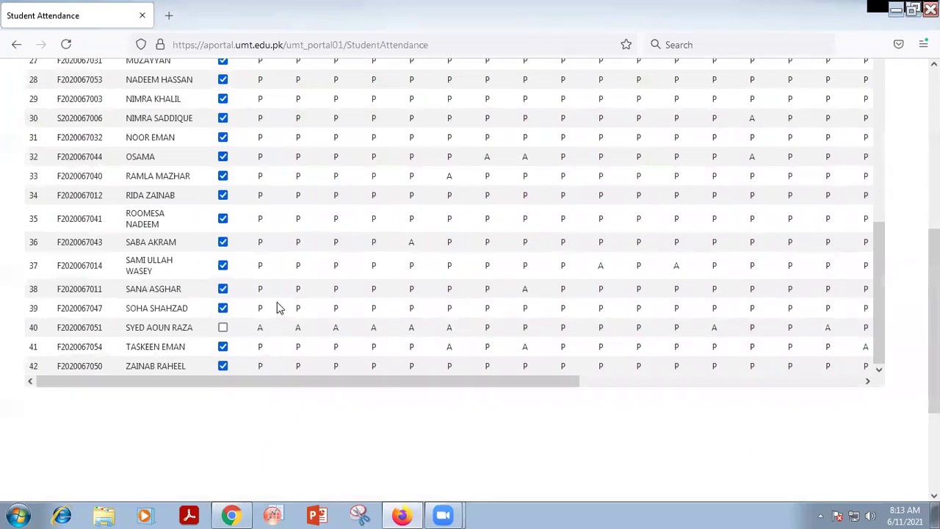
scroll(285, 304, up, 7)
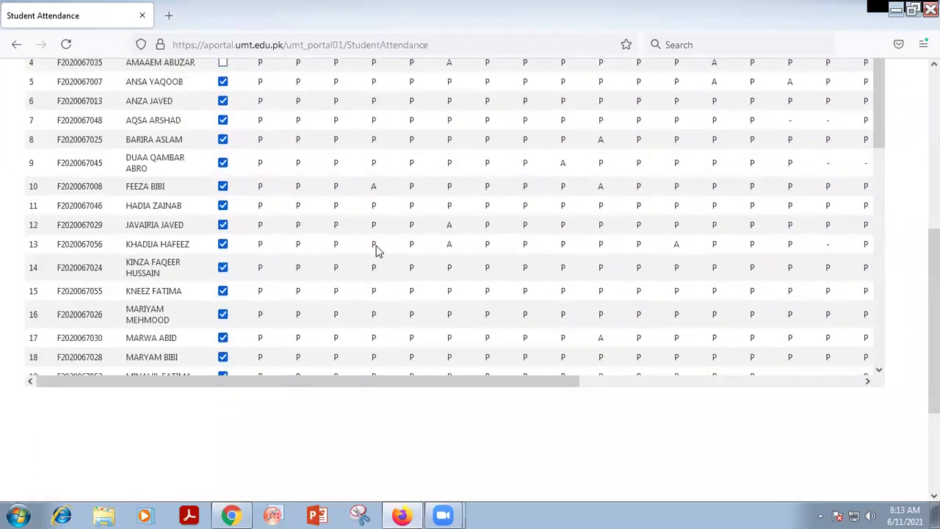
scroll(383, 257, up, 6)
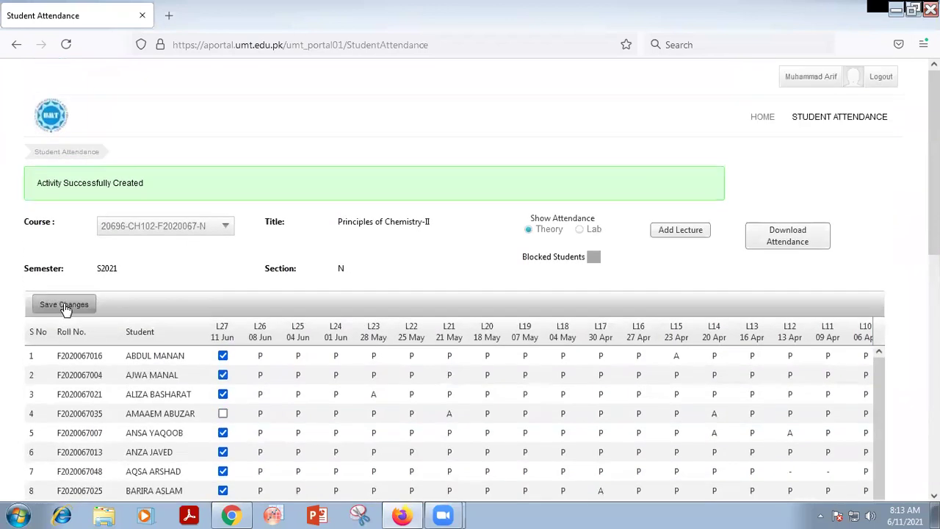
click(64, 307)
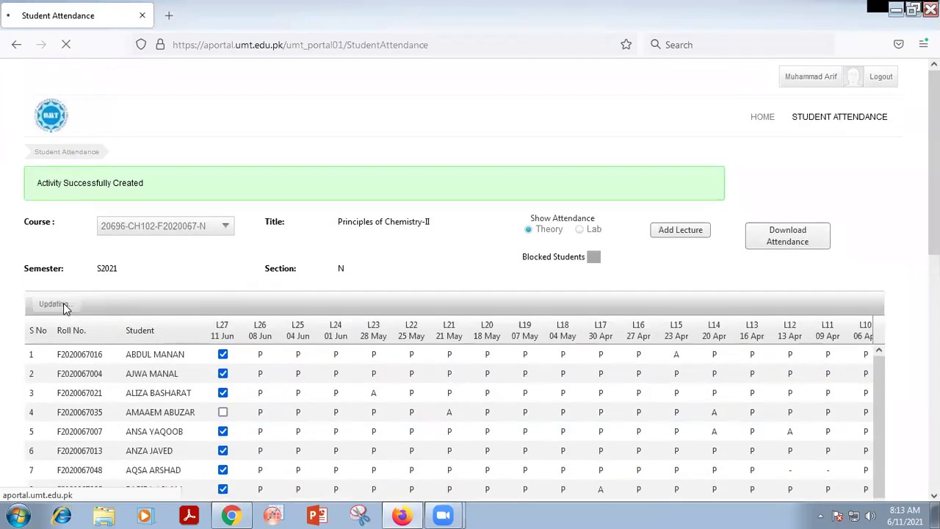
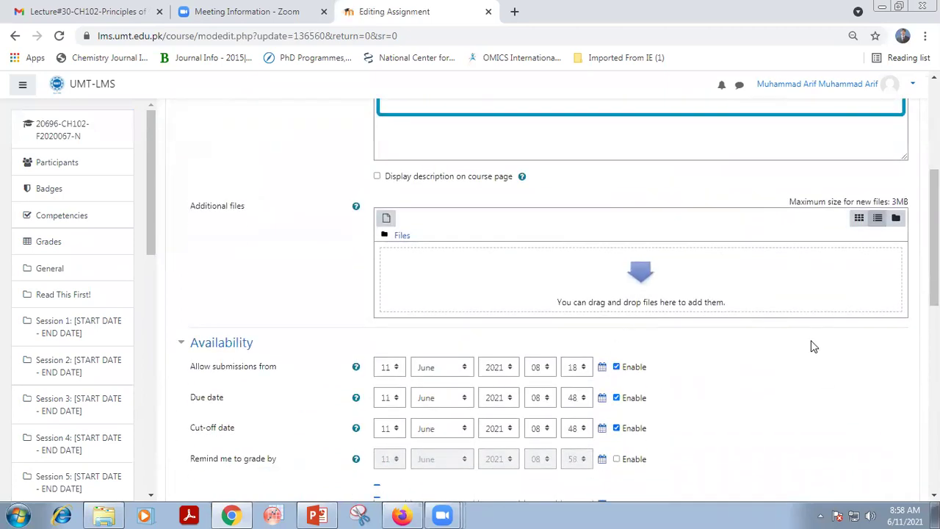
In the UMT-LMS assignment's availability settings, set the due time to 09:01
scroll(810, 340, down, 1)
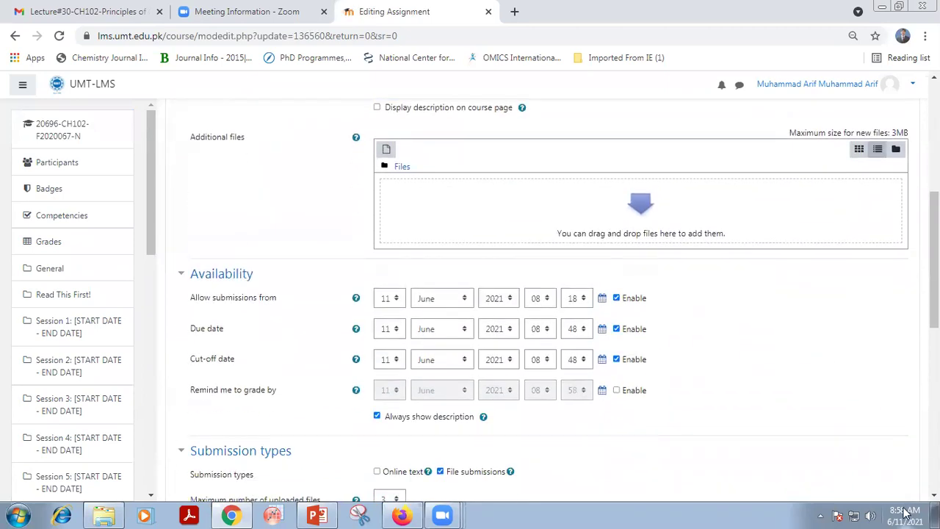
click(585, 332)
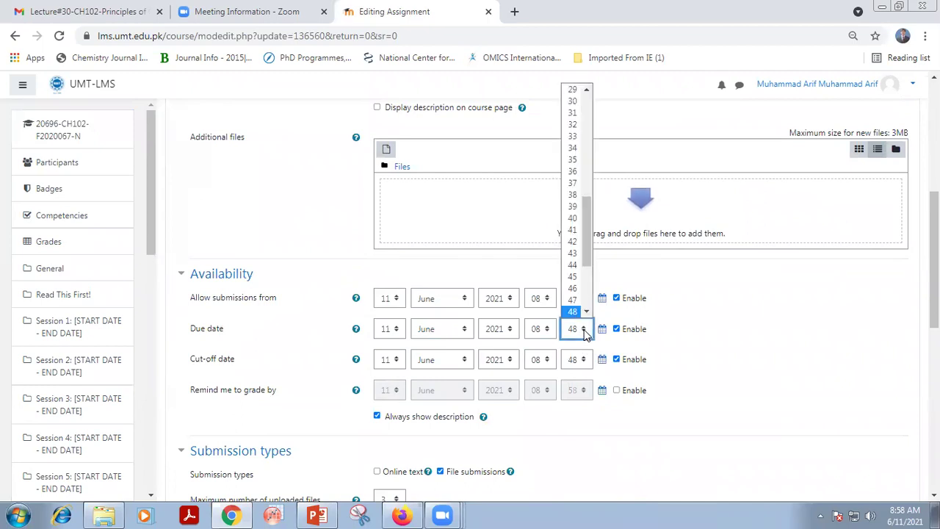
click(547, 332)
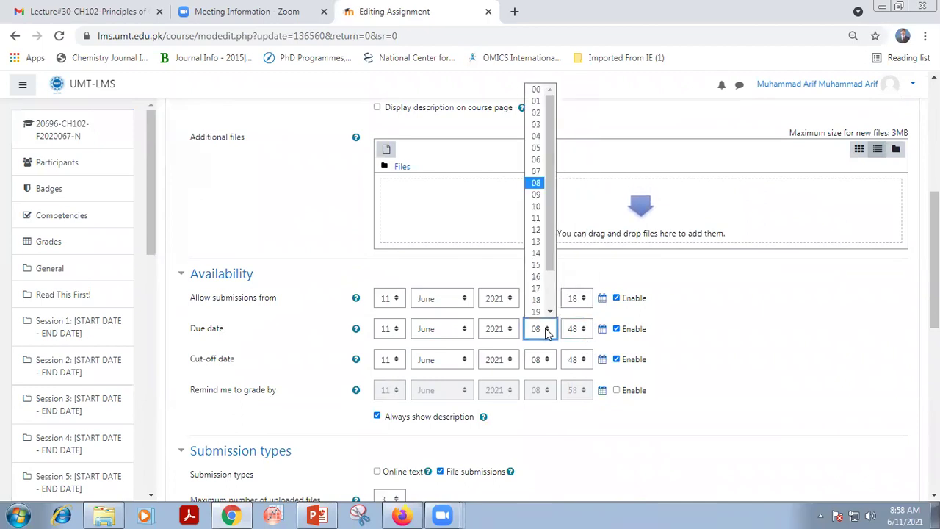
click(572, 282)
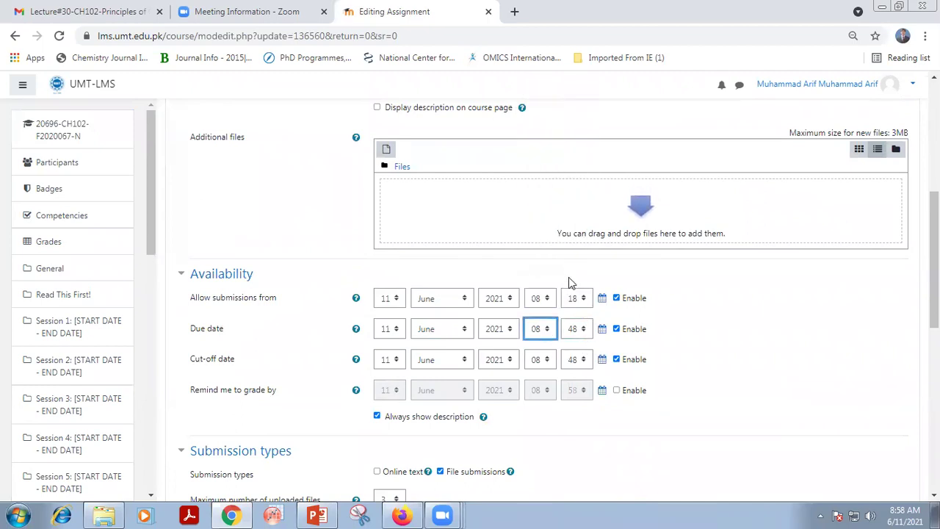
click(582, 331)
scroll(585, 97, up, 10)
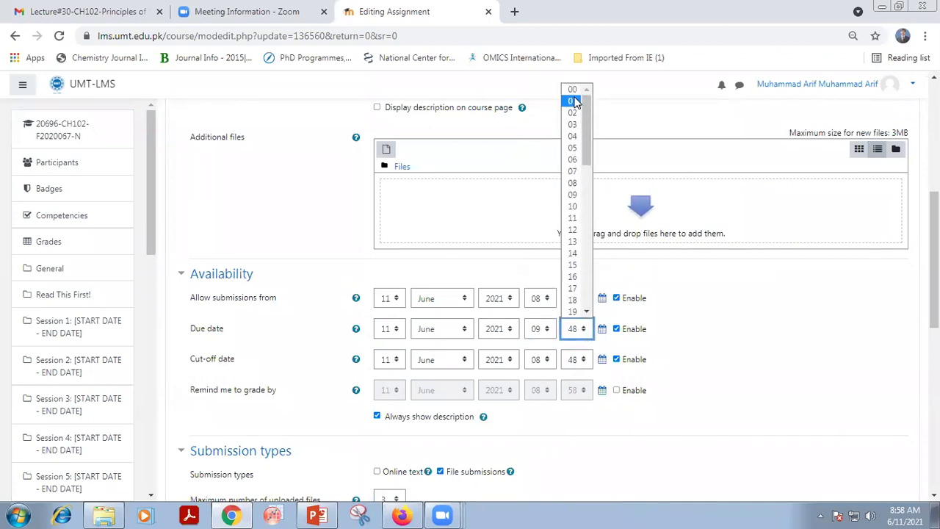
key(Escape)
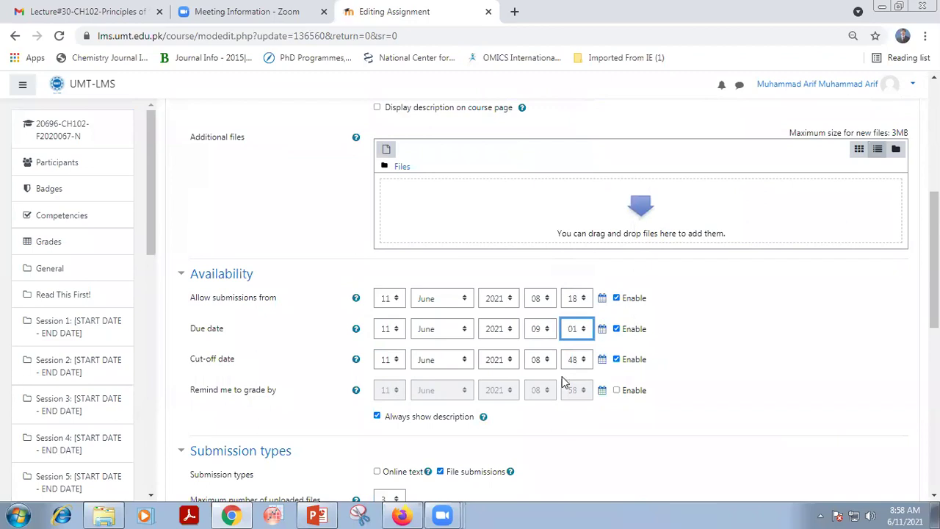
Set the assignment's cut-off minutes to 01 and save the settings, returning to the course page
click(585, 358)
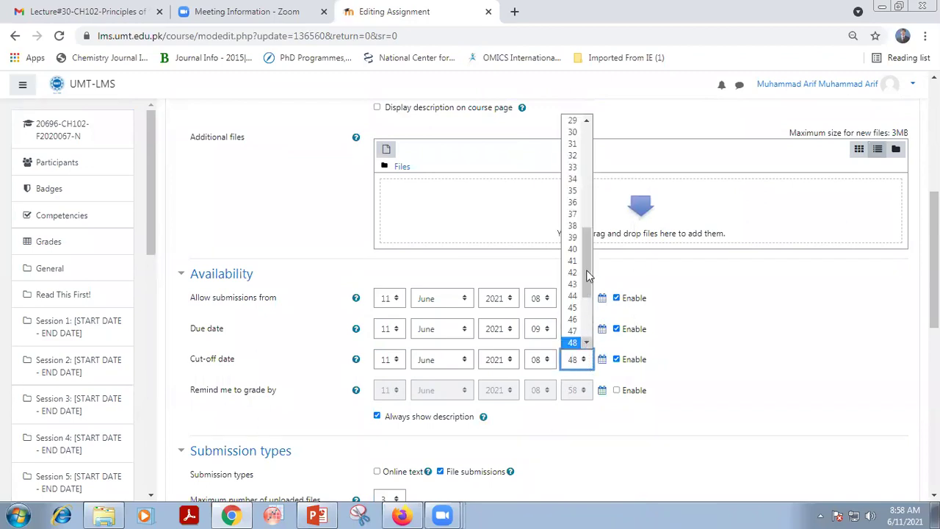
click(585, 122)
click(586, 125)
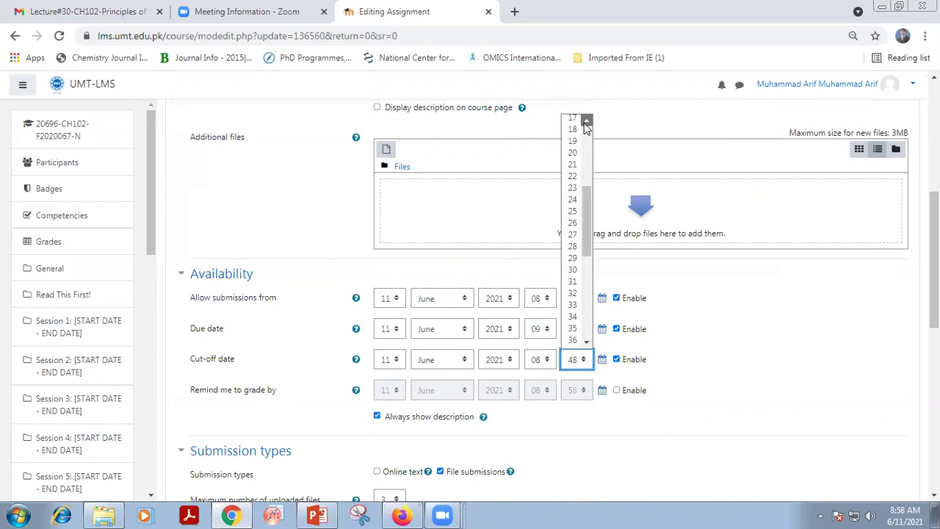
click(574, 132)
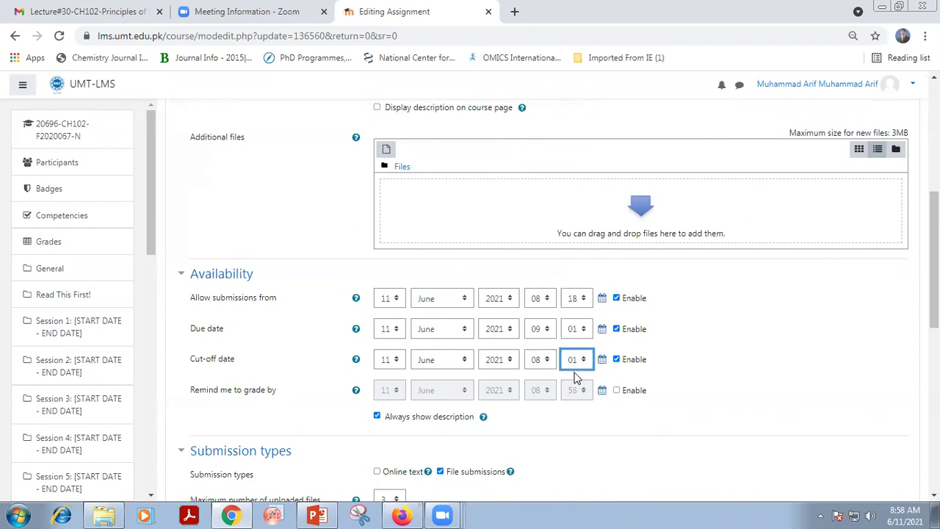
click(549, 360)
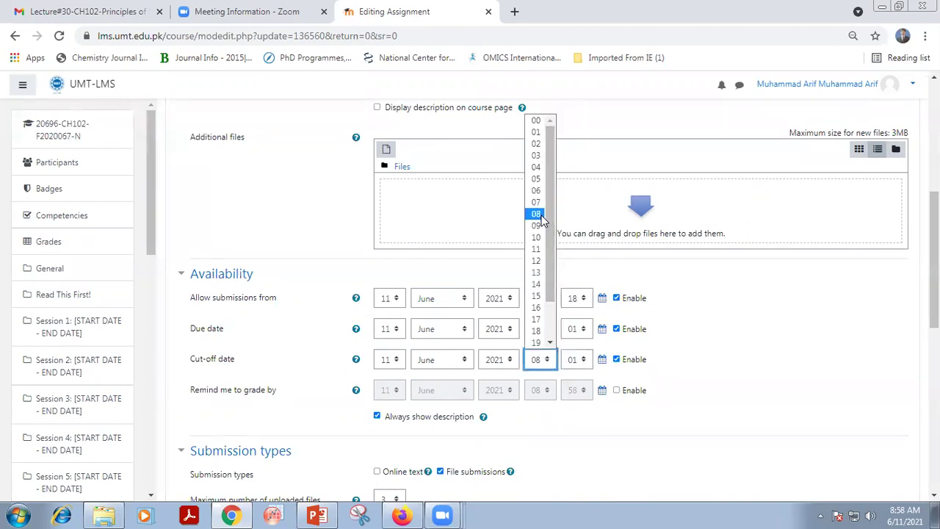
click(645, 360)
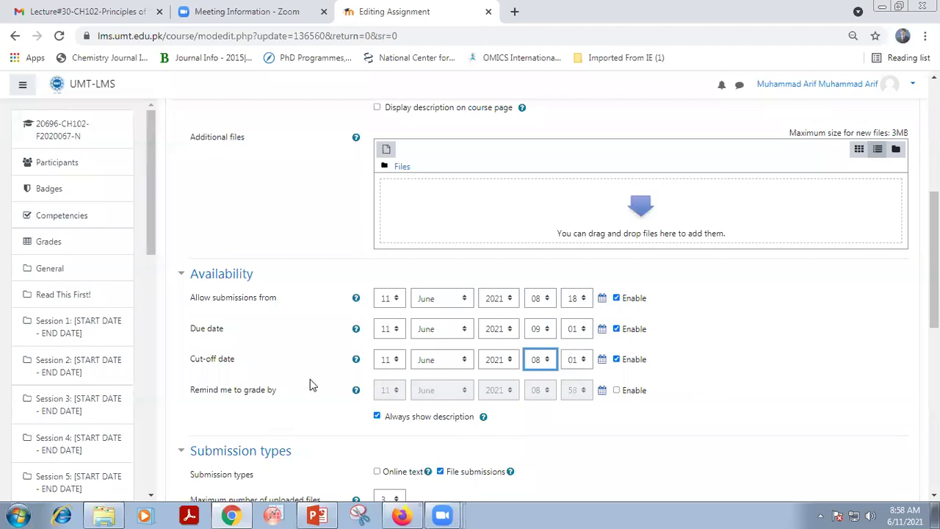
scroll(311, 385, down, 7)
click(409, 401)
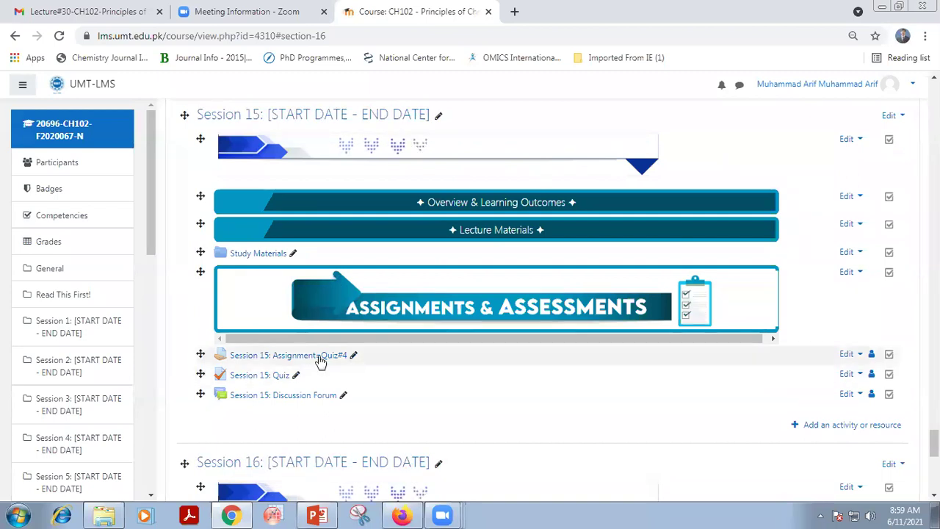
Open Session 15: Assignment=Quiz#4 and view its grading summary
mouse_move(934, 443)
mouse_down()
mouse_move(934, 106)
mouse_move(934, 481)
mouse_up()
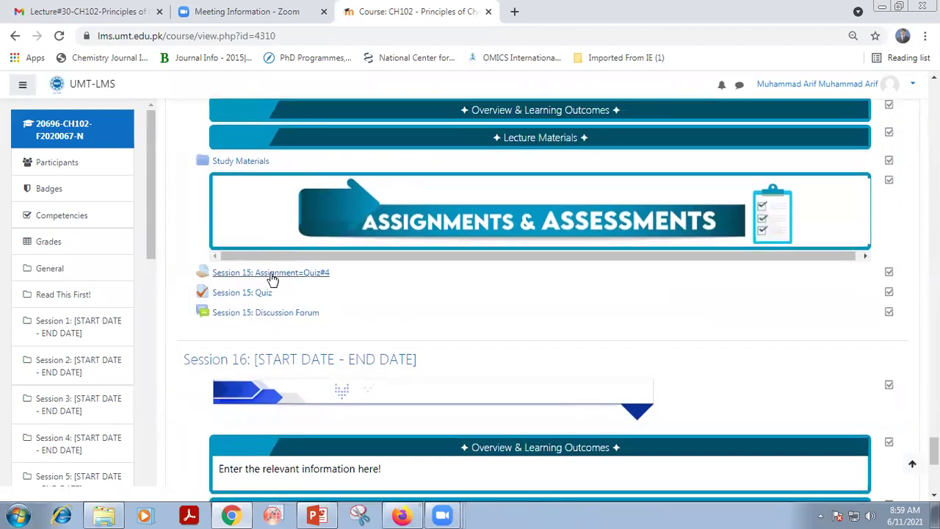
click(269, 274)
scroll(395, 313, down, 3)
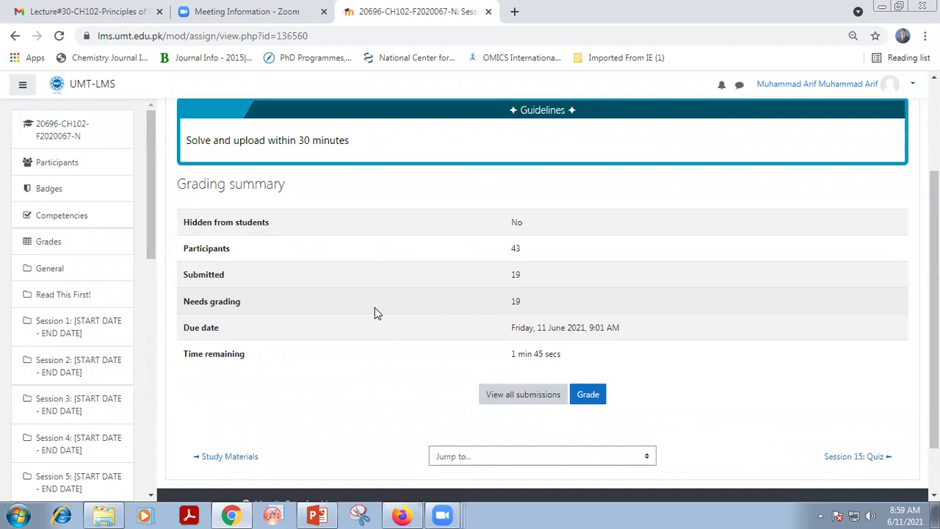
Reload the assignment page repeatedly to monitor the submitted count and remaining time until the assignment is due
click(58, 37)
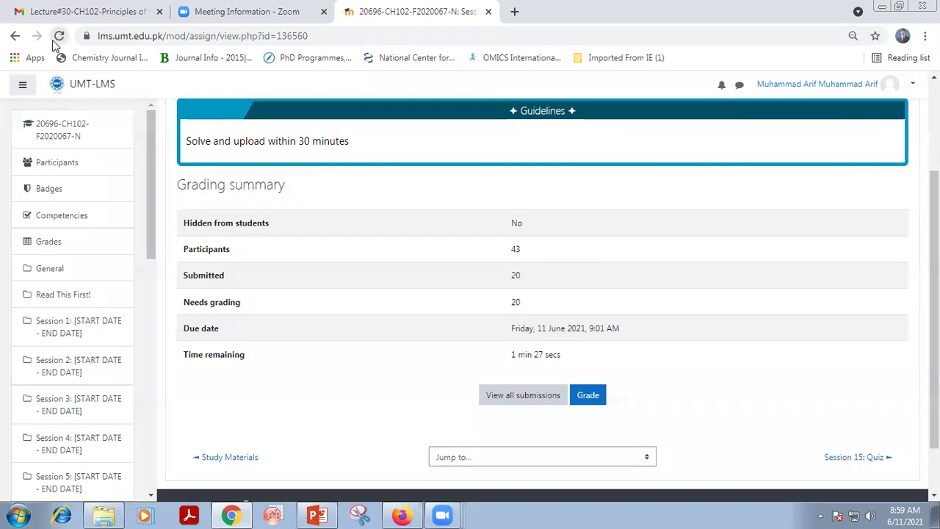
click(58, 39)
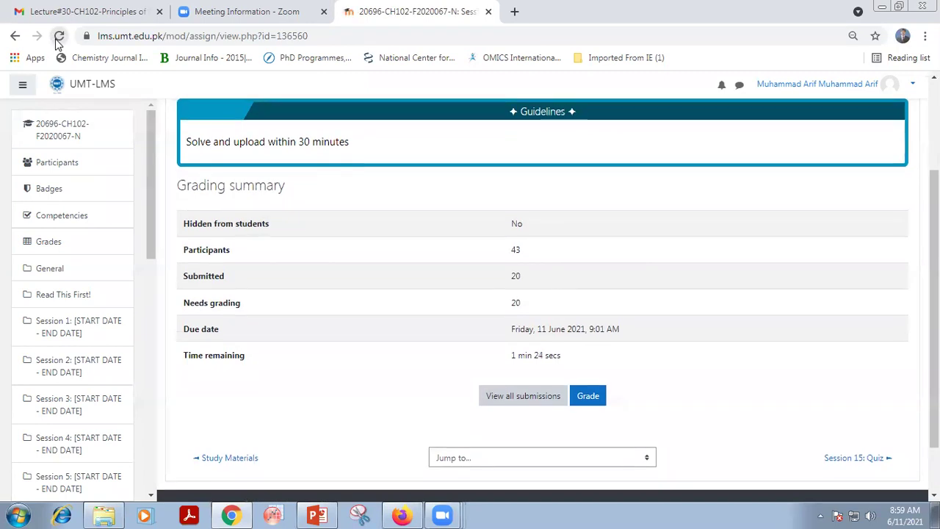
click(58, 38)
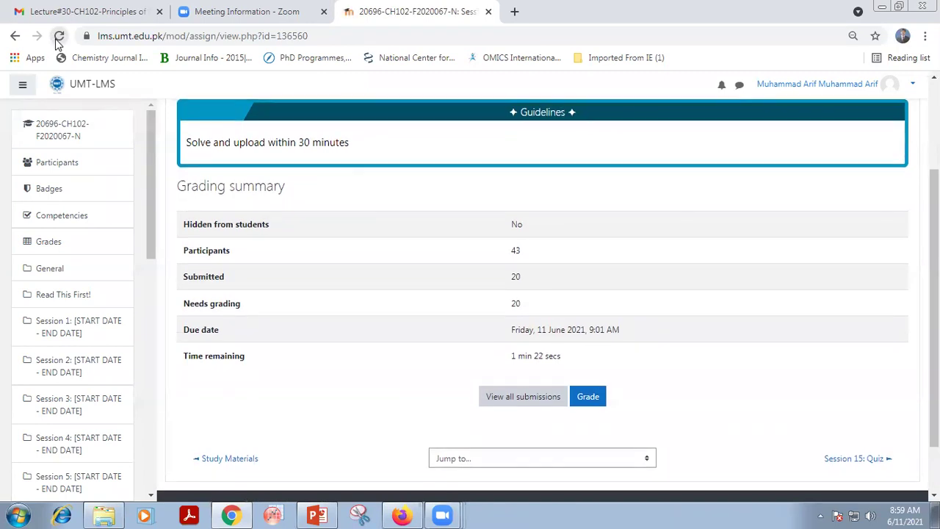
click(58, 38)
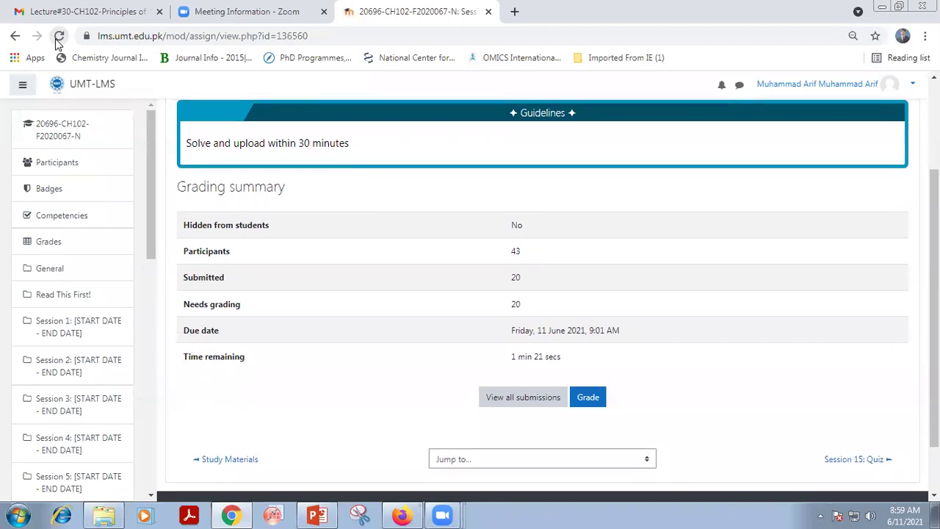
click(58, 38)
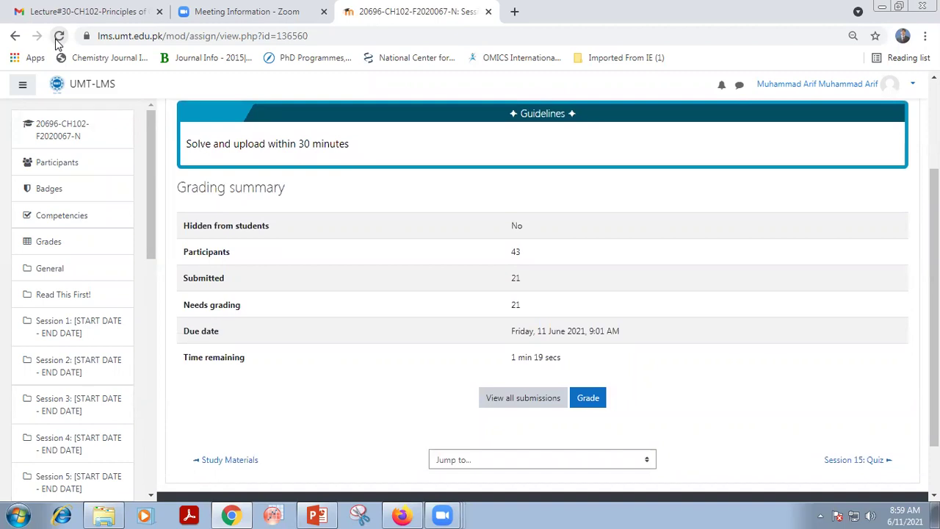
click(58, 39)
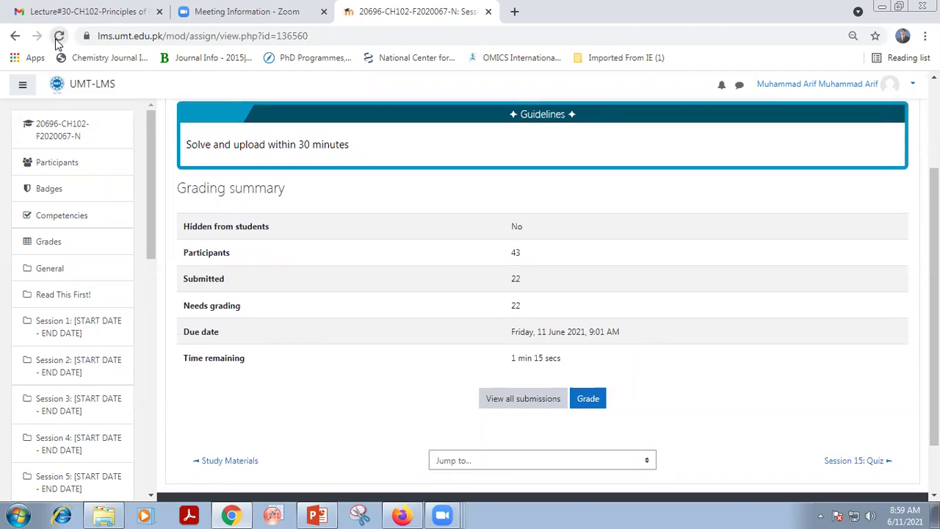
click(58, 40)
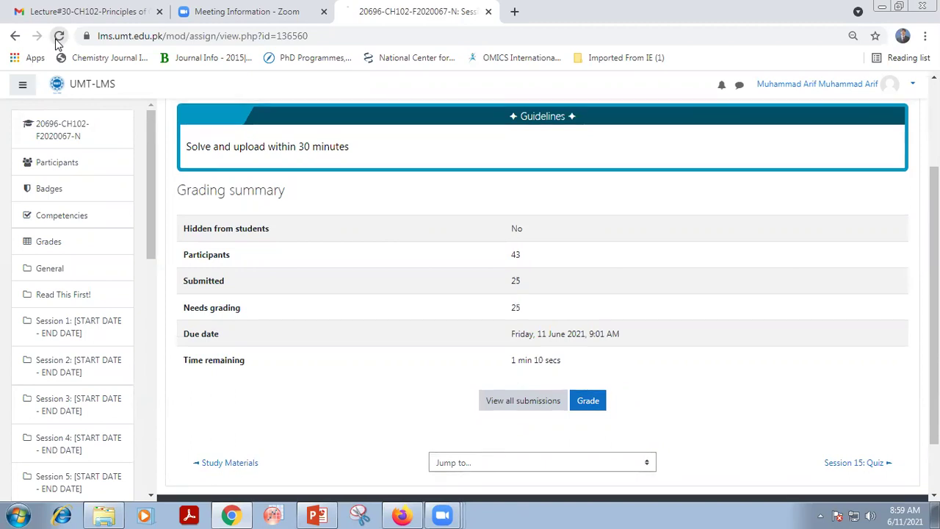
click(57, 40)
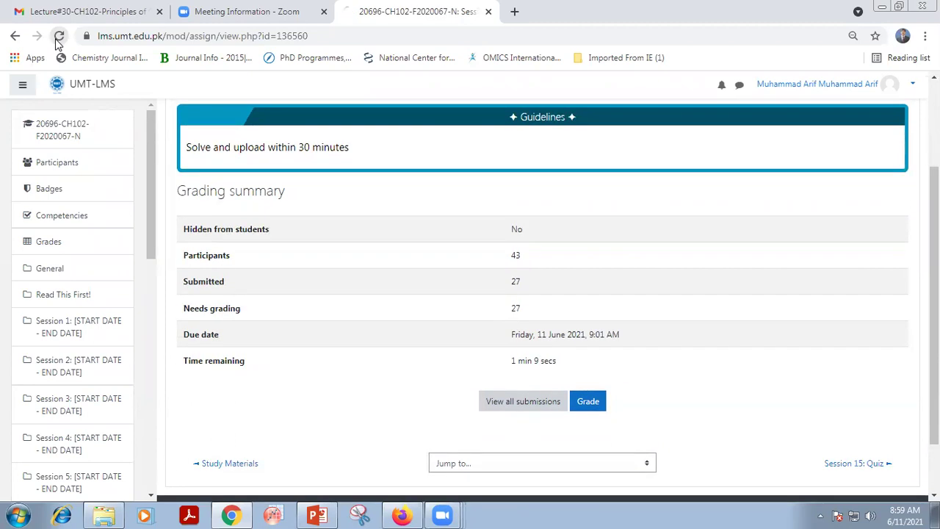
click(57, 40)
click(57, 41)
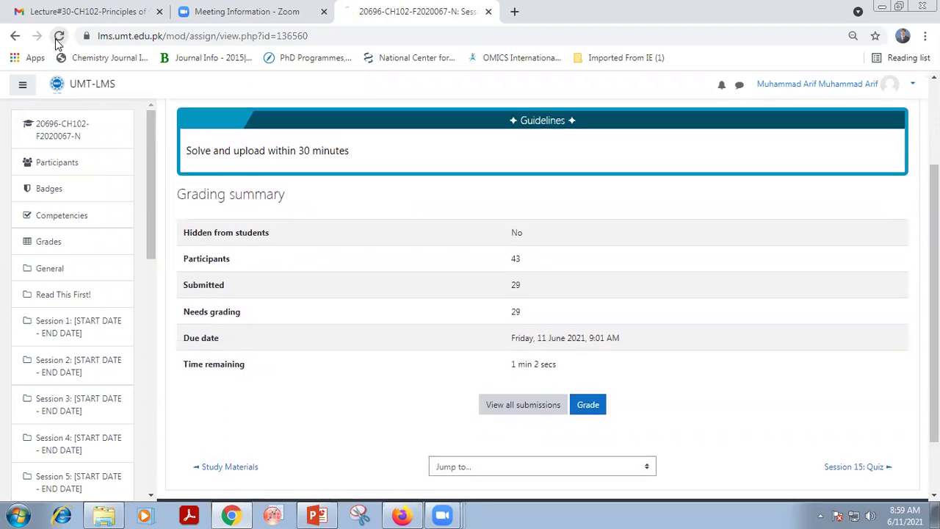
click(57, 40)
click(58, 41)
click(57, 42)
click(59, 42)
click(59, 42)
click(58, 42)
click(58, 42)
click(59, 41)
click(58, 38)
click(59, 38)
click(57, 39)
click(58, 38)
click(58, 37)
click(59, 38)
click(59, 38)
click(58, 38)
click(58, 39)
click(59, 39)
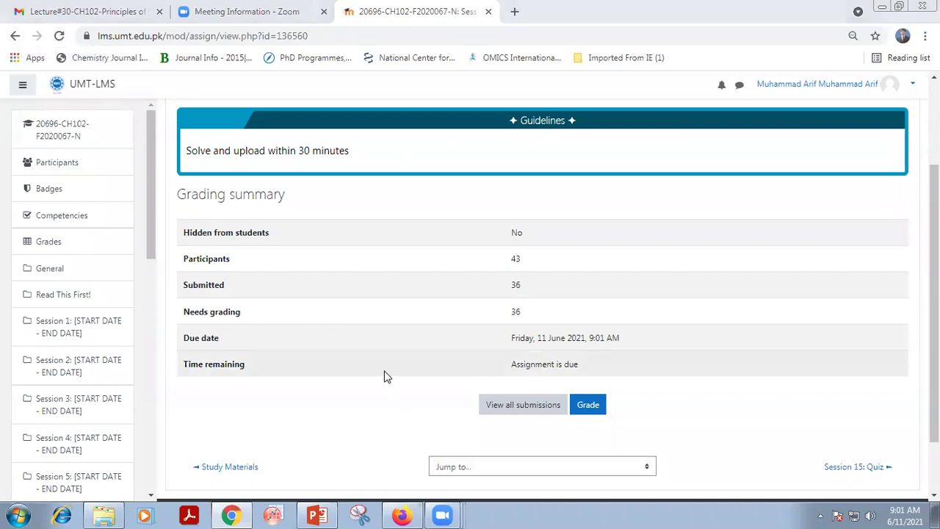
Check the Zoom meeting page and the lecture invitation e-mail, and return to the assignment's grading summary
click(233, 15)
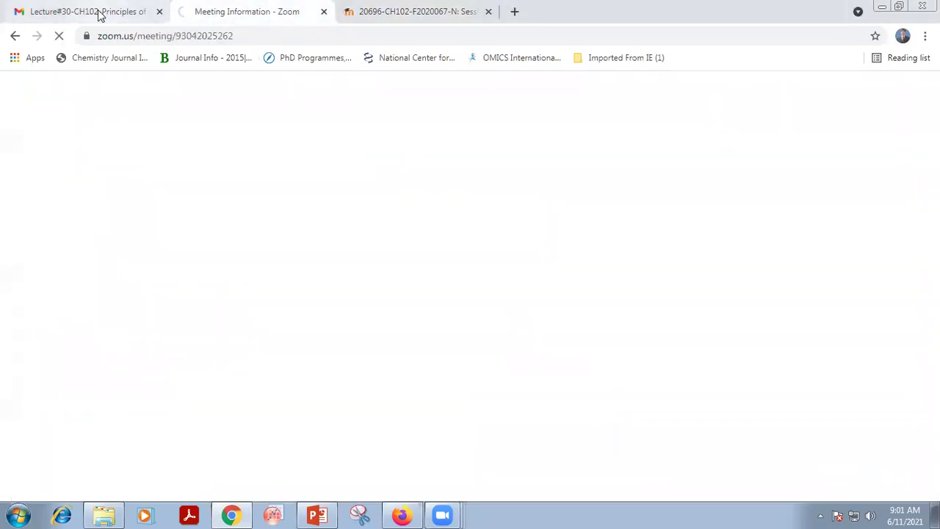
click(100, 14)
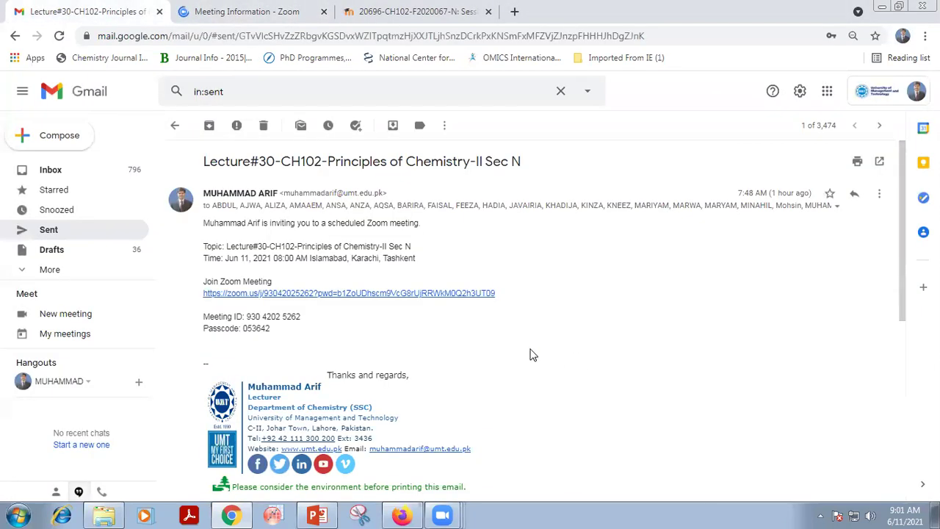
click(286, 15)
click(415, 15)
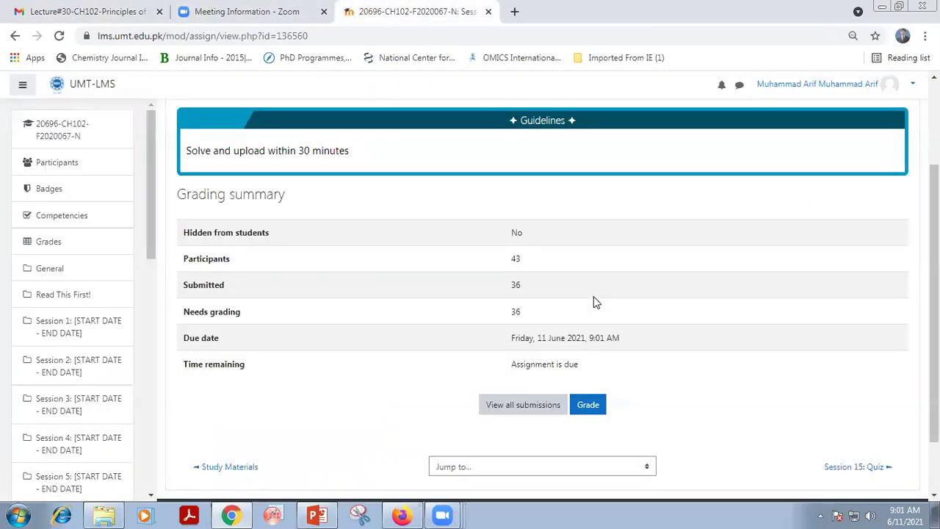
scroll(355, 320, down, 2)
scroll(355, 321, up, 4)
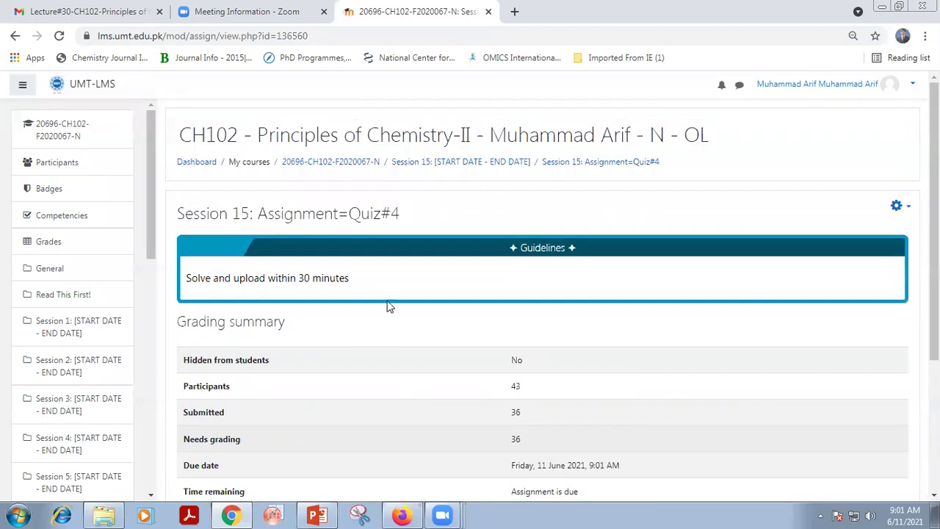
Go back to the CH102 course page and turn editing on
click(18, 36)
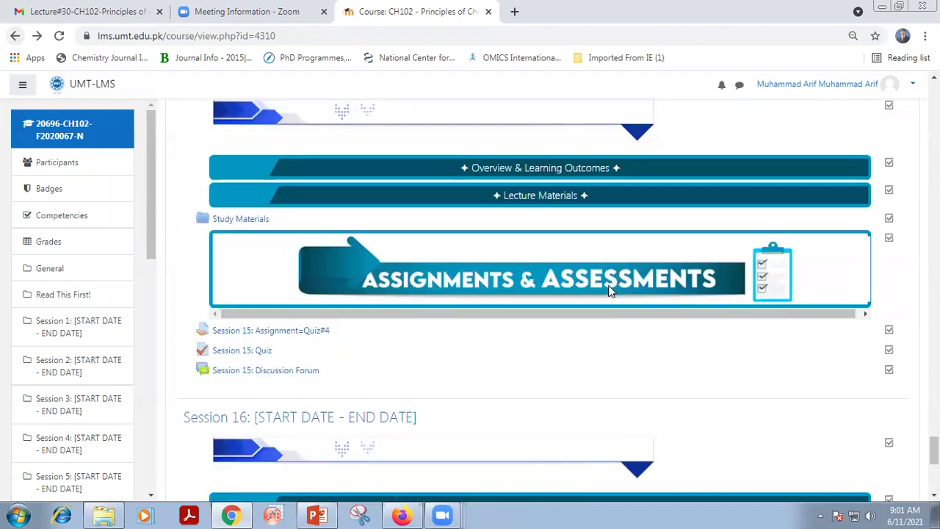
scroll(608, 291, up, 20)
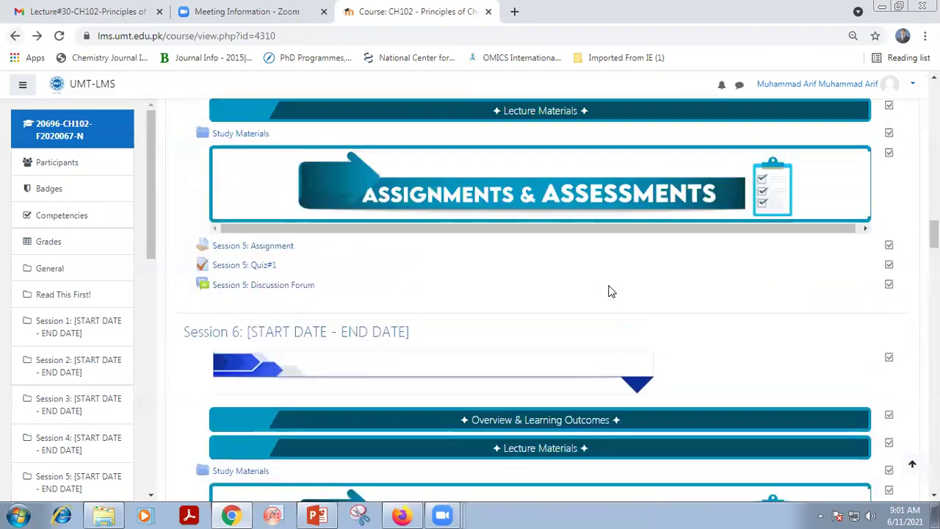
scroll(608, 290, up, 15)
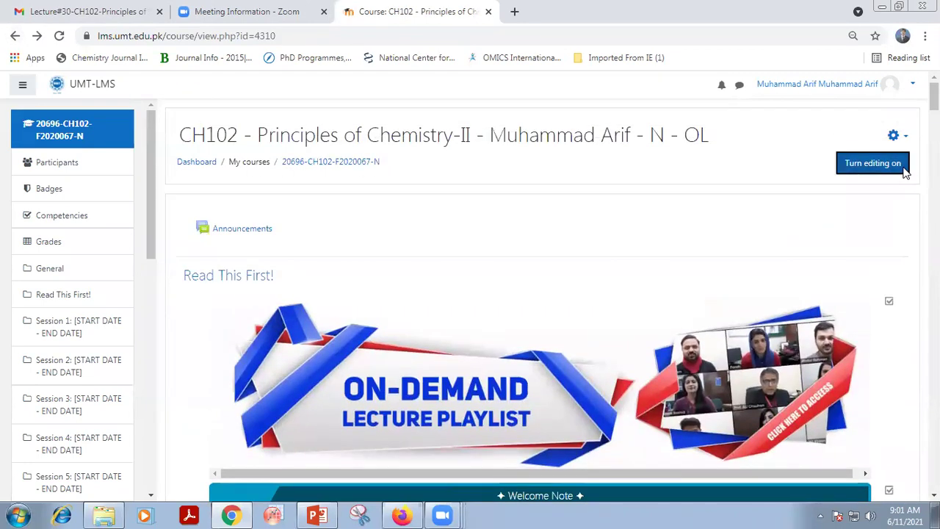
click(873, 163)
Open Session 15: Assignment=Quiz#4 from the course page and review its submission counts, due date and late-submission rule
scroll(531, 231, down, 15)
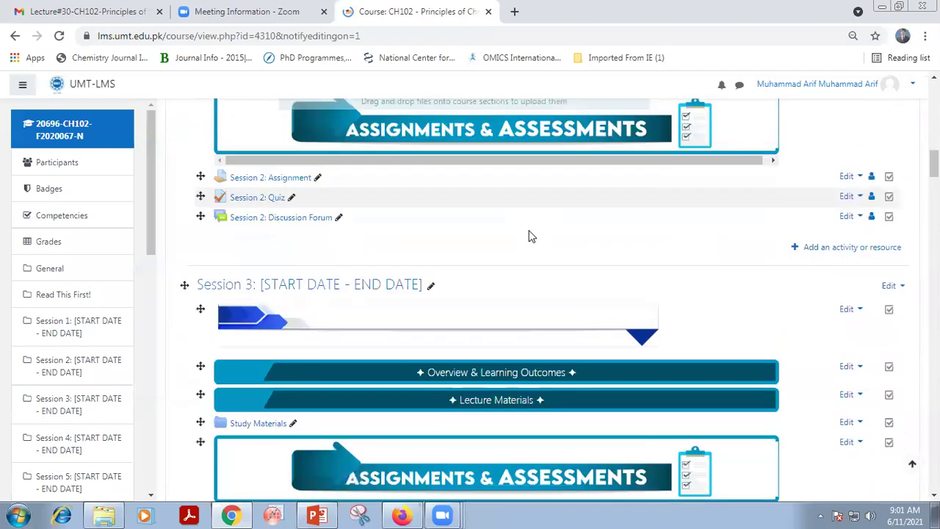
scroll(497, 283, down, 6)
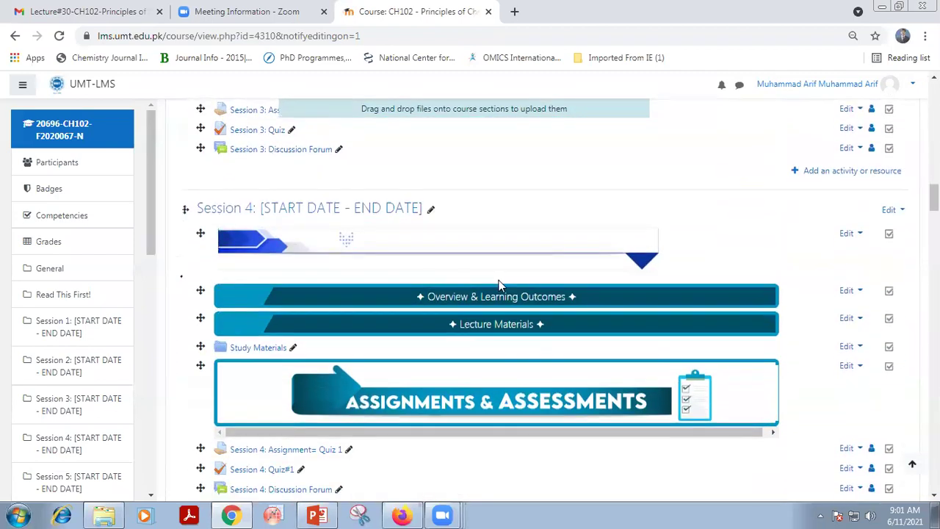
scroll(498, 285, down, 6)
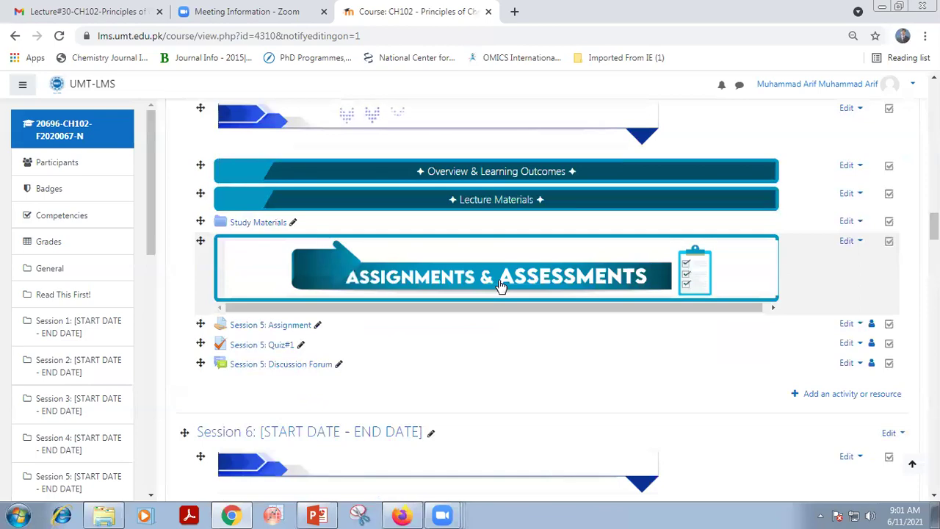
scroll(500, 285, down, 6)
scroll(498, 286, down, 20)
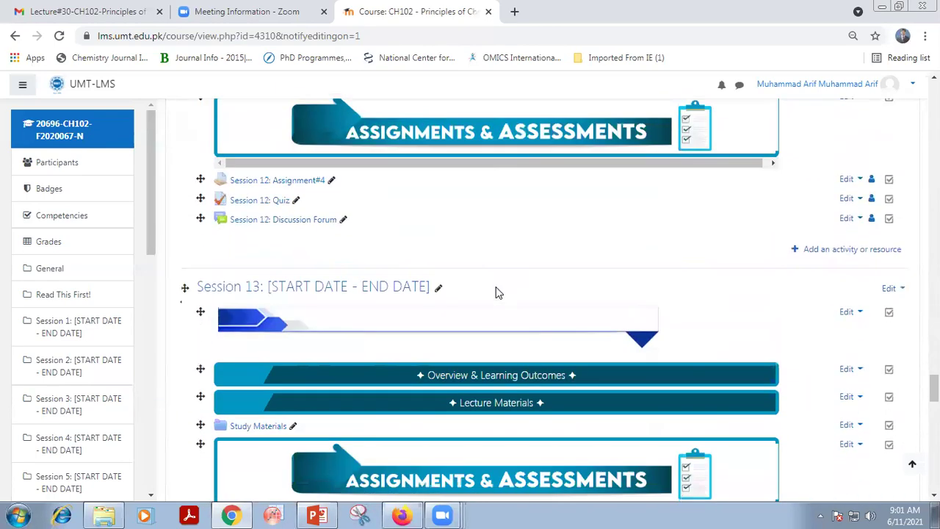
scroll(496, 292, down, 18)
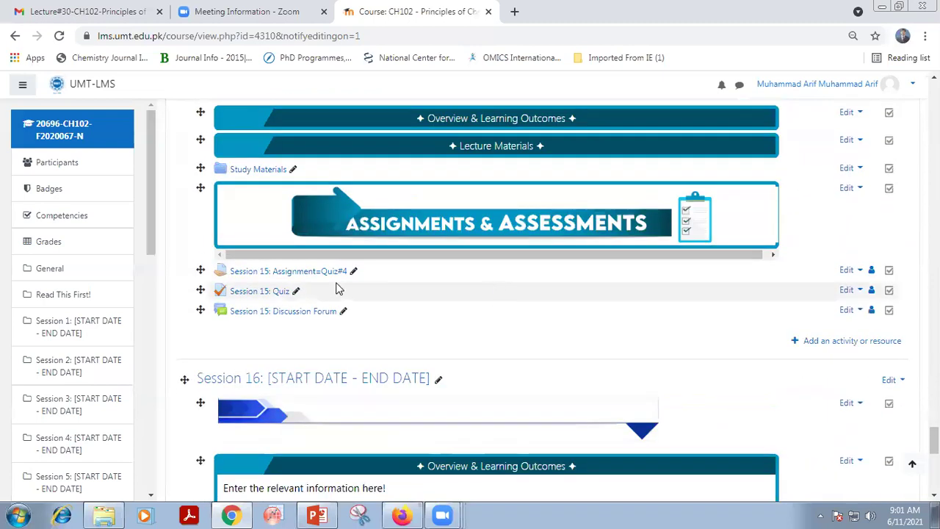
click(330, 272)
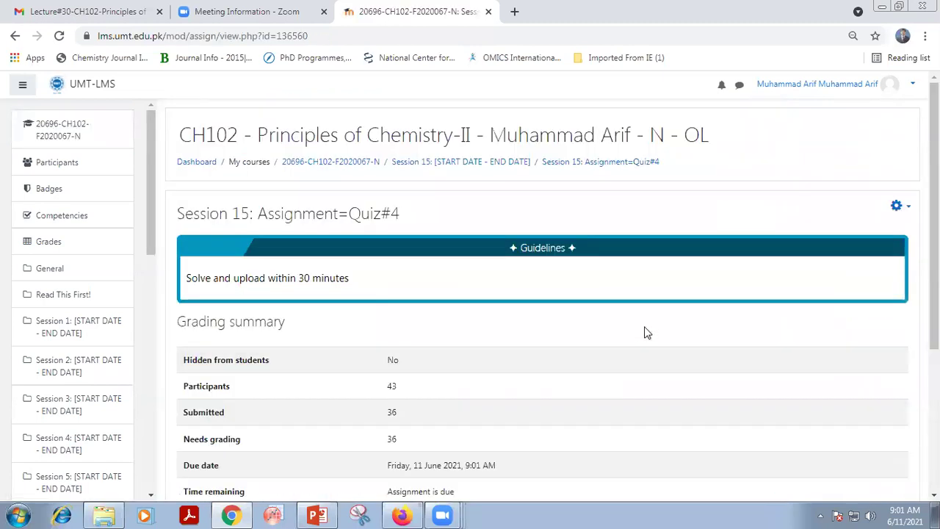
scroll(636, 327, down, 3)
scroll(636, 328, up, 3)
scroll(639, 330, down, 3)
scroll(636, 330, up, 2)
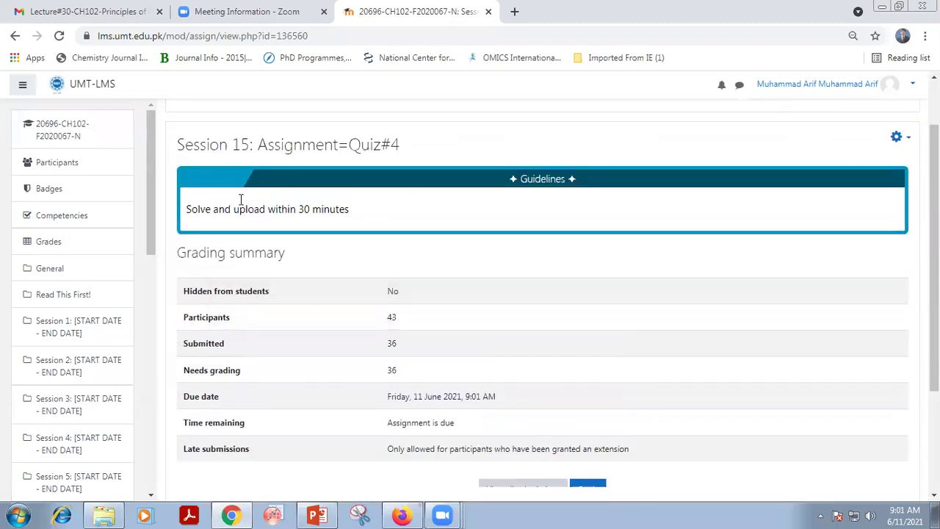
Return to the course page and open the settings of Session 15: Assignment=Quiz#4 for editing
click(14, 37)
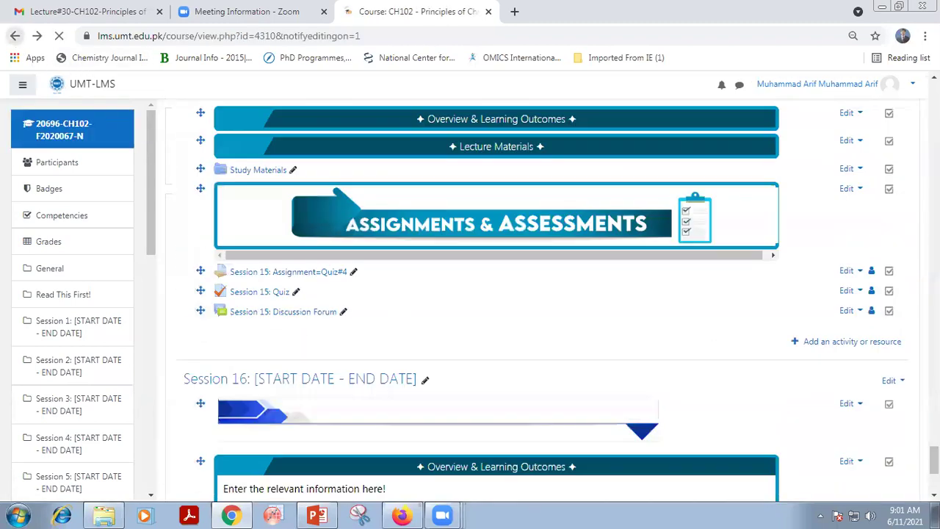
scroll(551, 294, down, 15)
scroll(872, 397, down, 3)
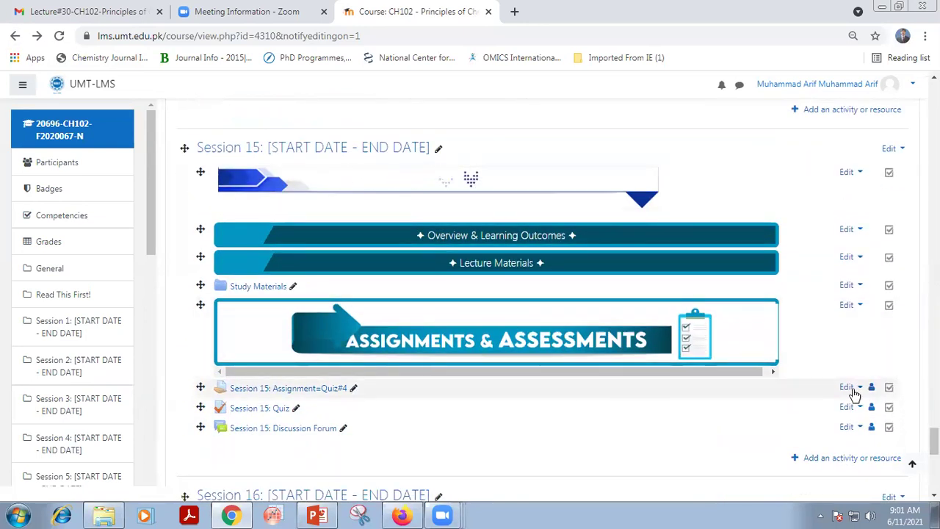
click(849, 389)
click(831, 411)
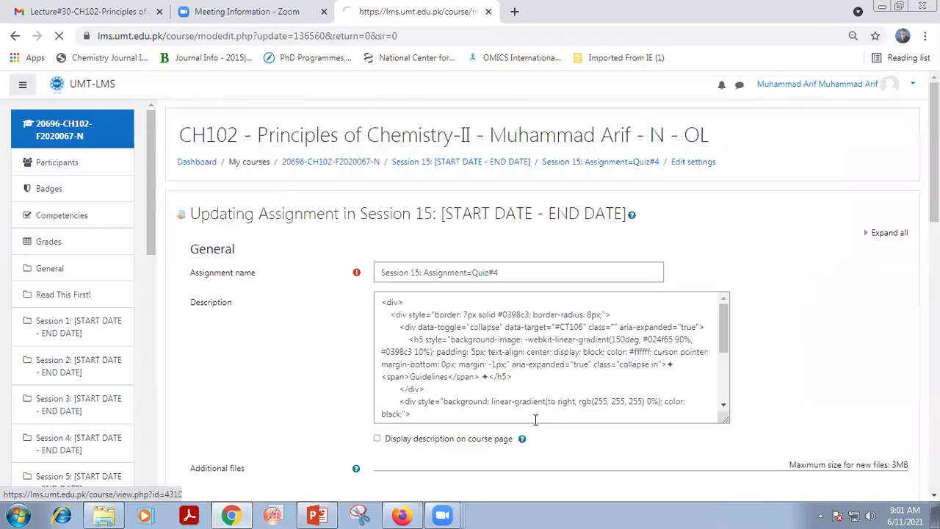
Set the assignment's due date and cut-off date to 11 June 2021, 09:03, then save and return to the course
scroll(573, 367, down, 5)
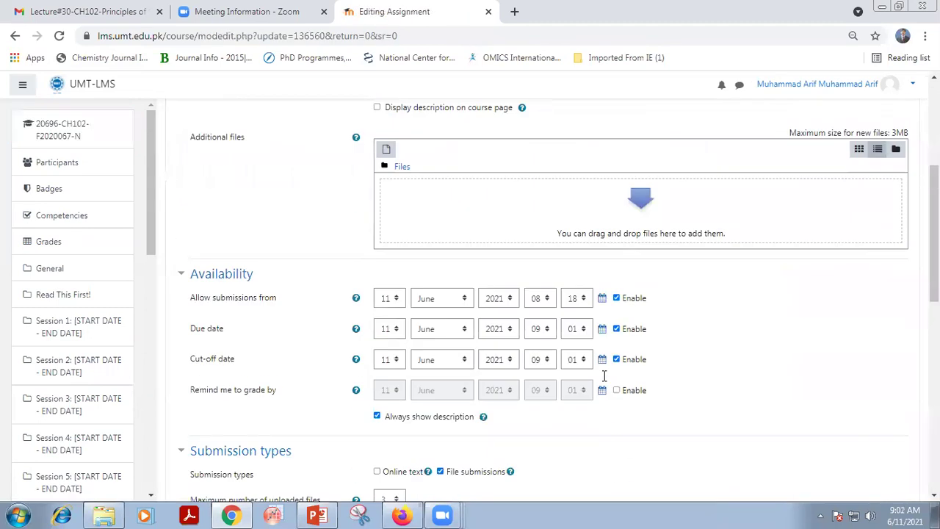
click(580, 330)
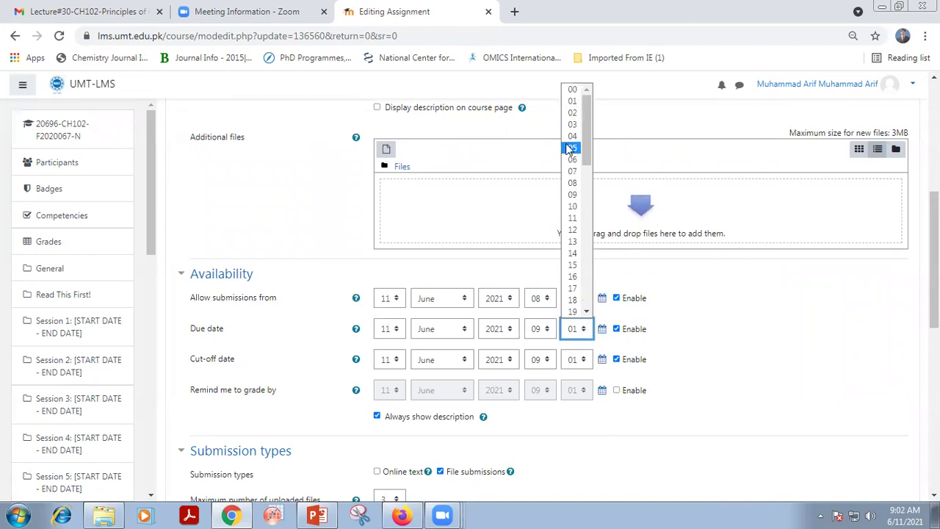
key(Escape)
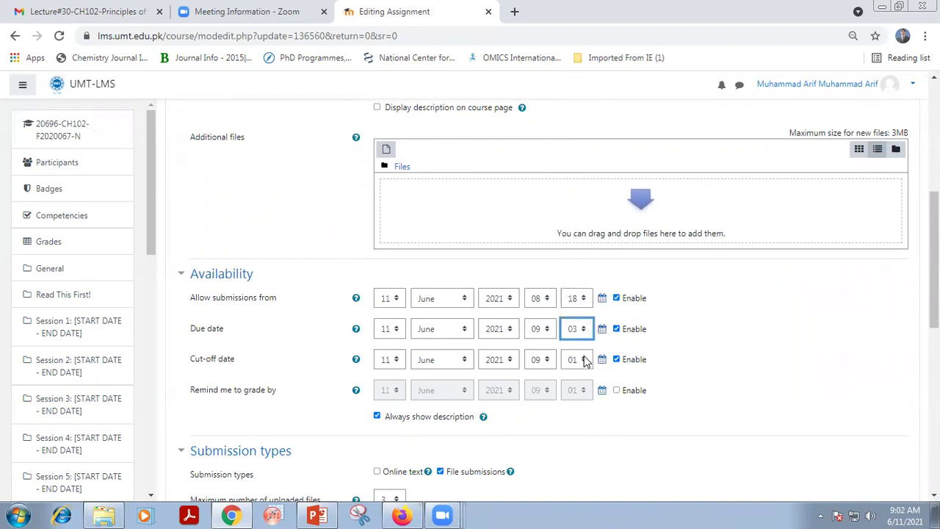
click(580, 360)
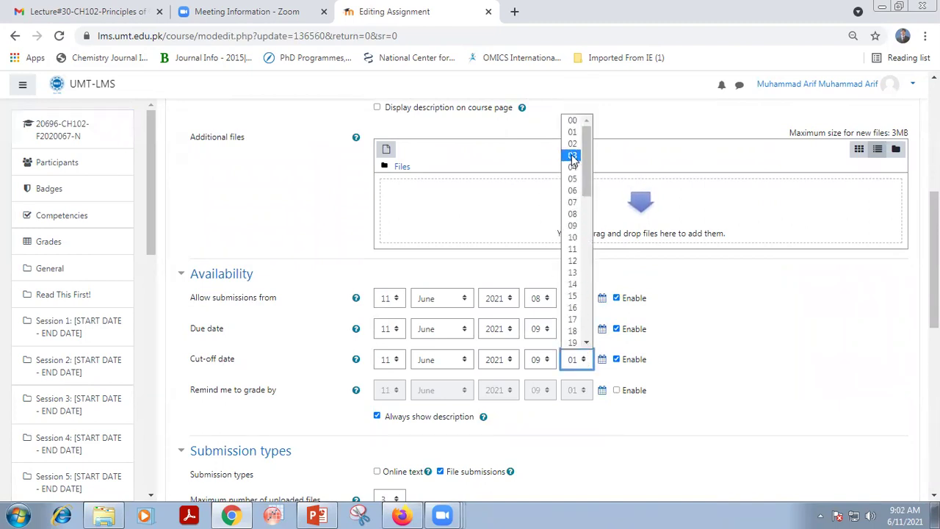
key(Escape)
scroll(683, 379, down, 2)
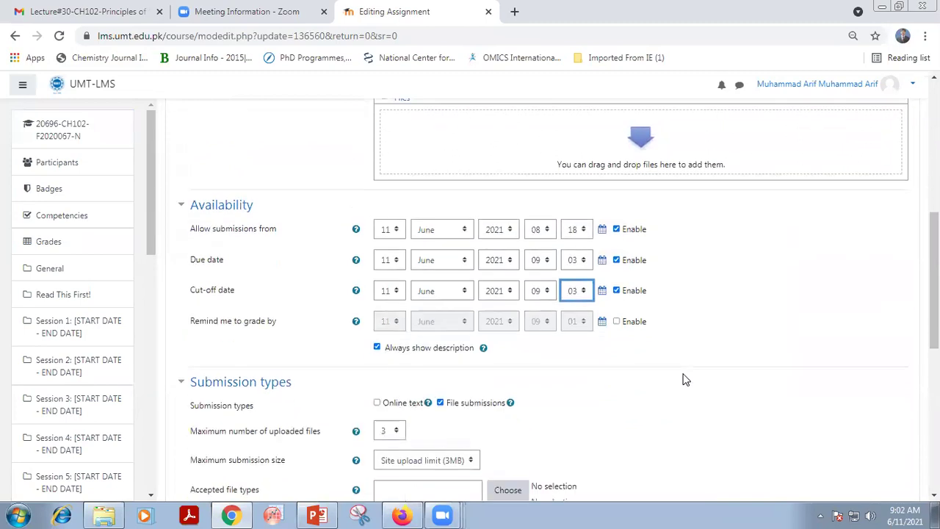
scroll(683, 379, down, 5)
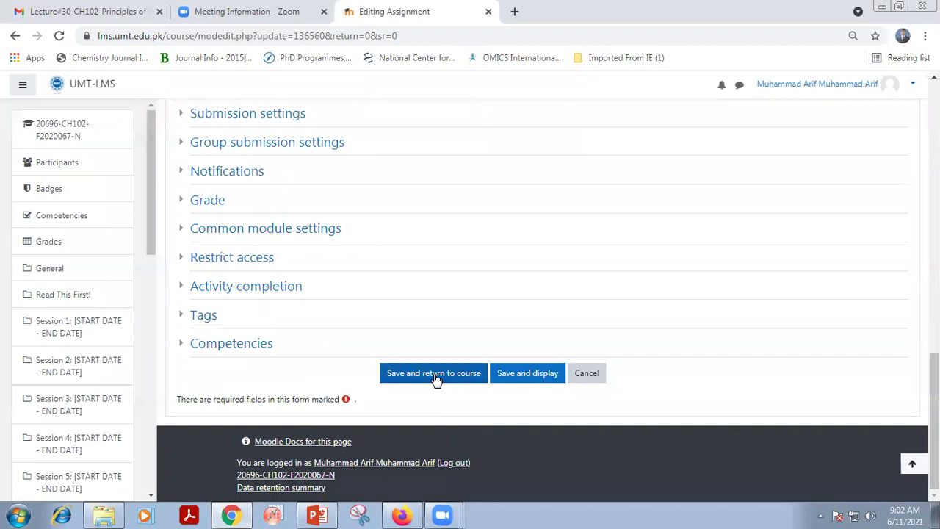
click(433, 375)
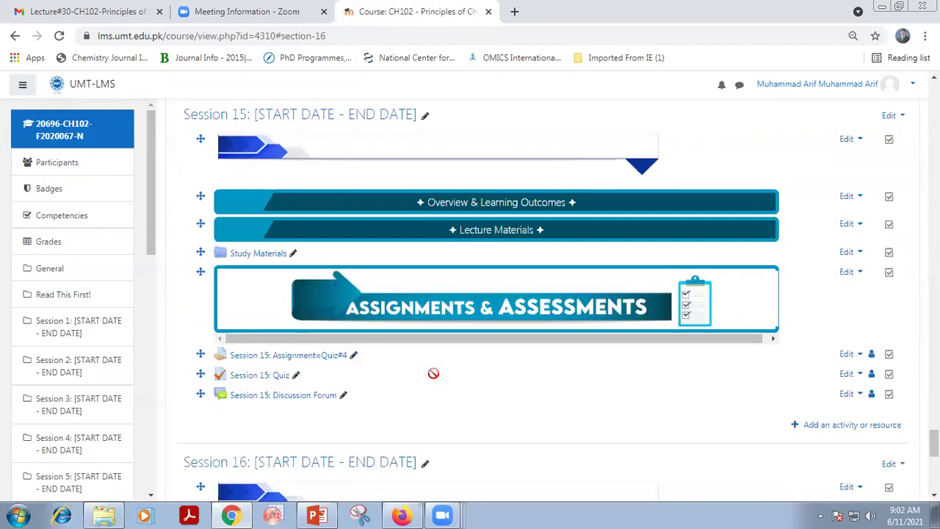
Turn course editing off and open Session 15: Assignment=Quiz#4 to review its grading summary
key(Home)
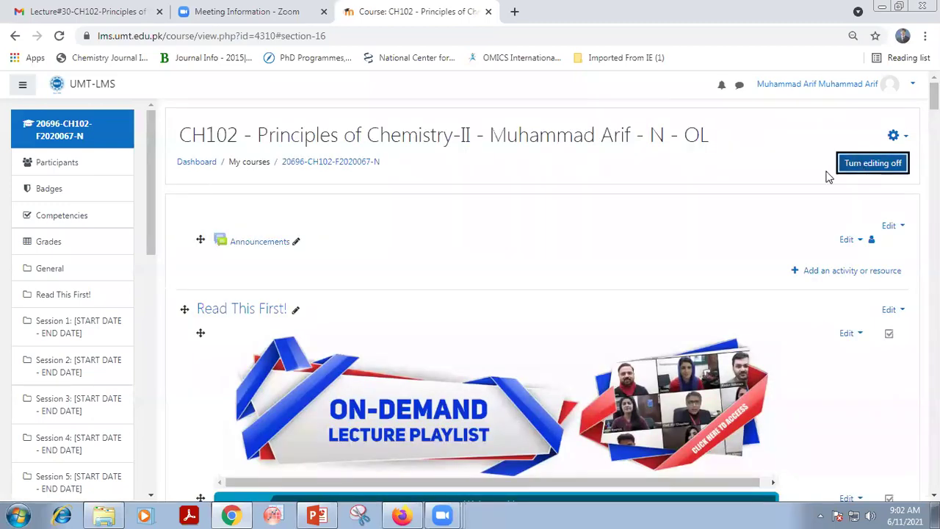
click(841, 166)
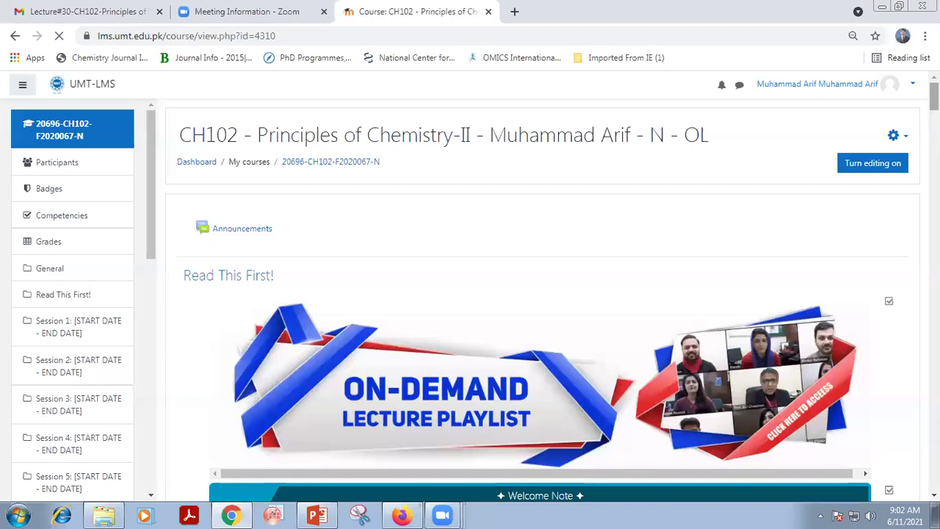
drag(934, 99, 879, 433)
scroll(543, 333, up, 4)
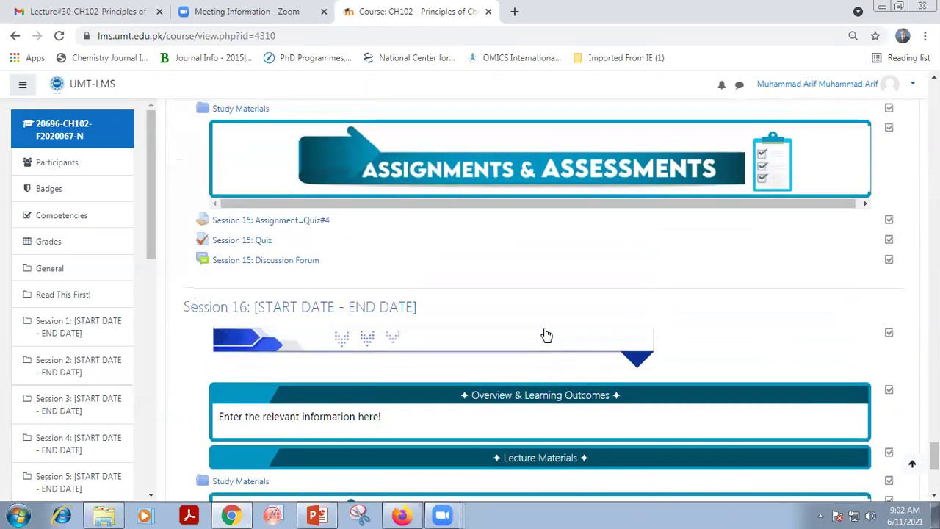
click(273, 292)
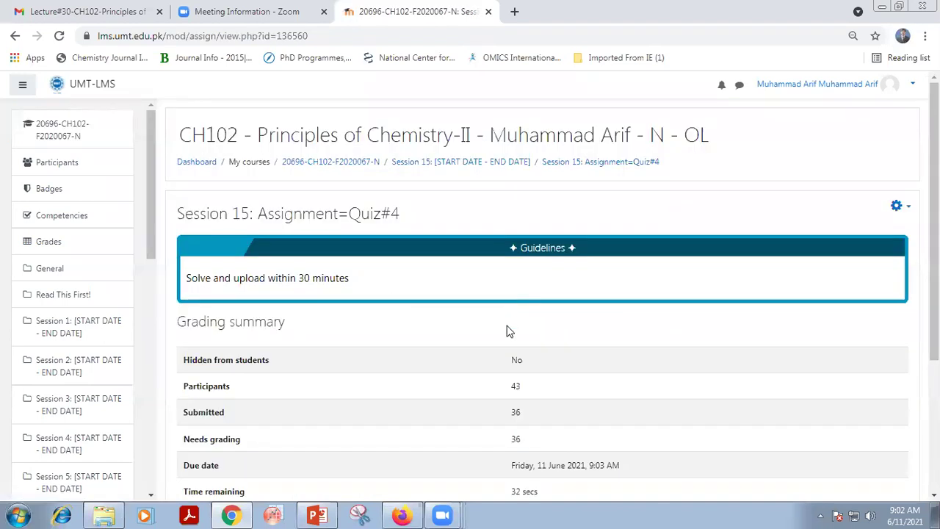
scroll(508, 332, down, 2)
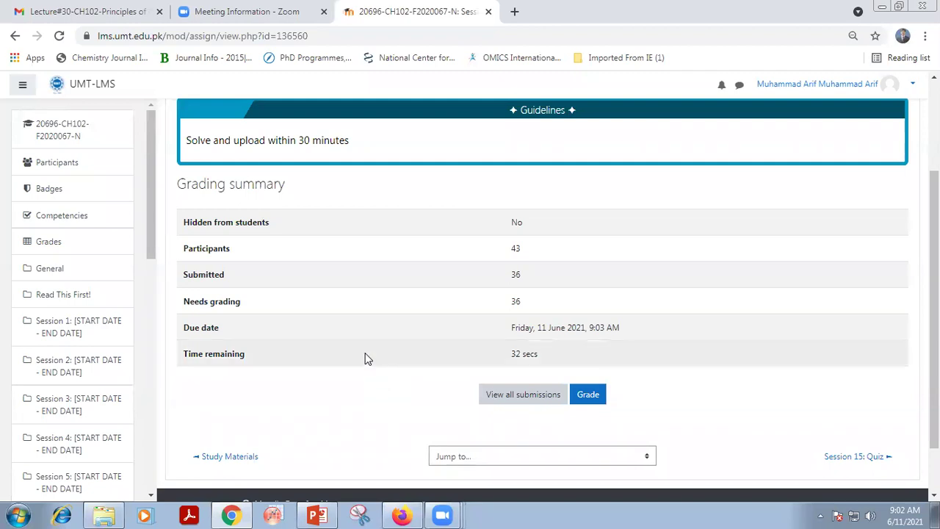
Reload the assignment page repeatedly to check the submission count and the time remaining
click(59, 41)
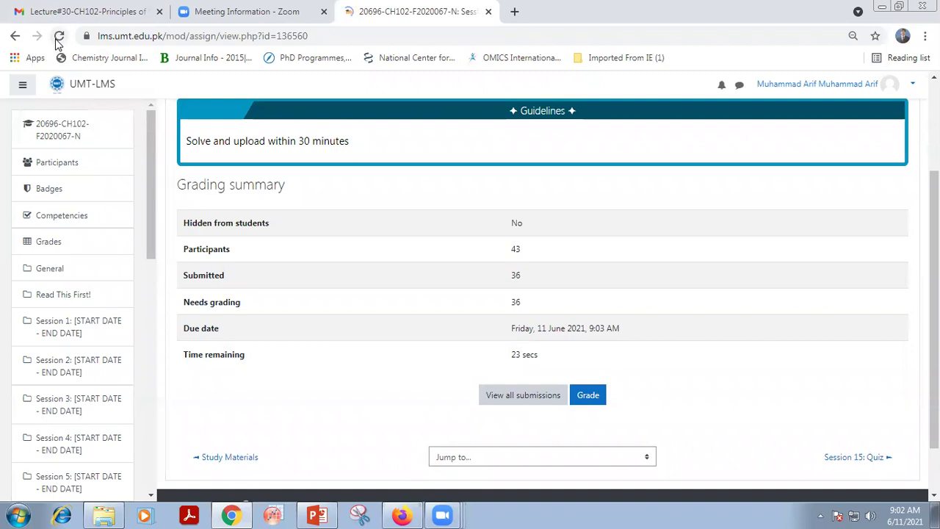
click(58, 40)
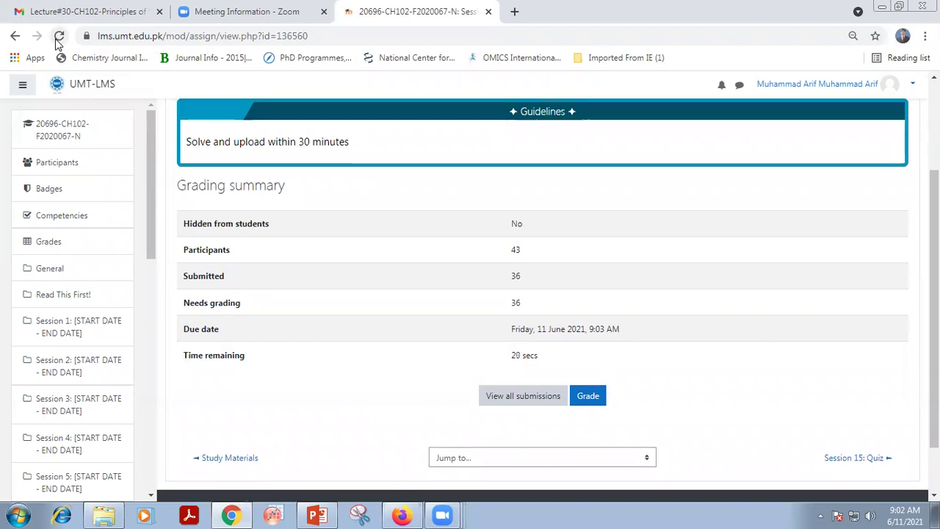
click(59, 41)
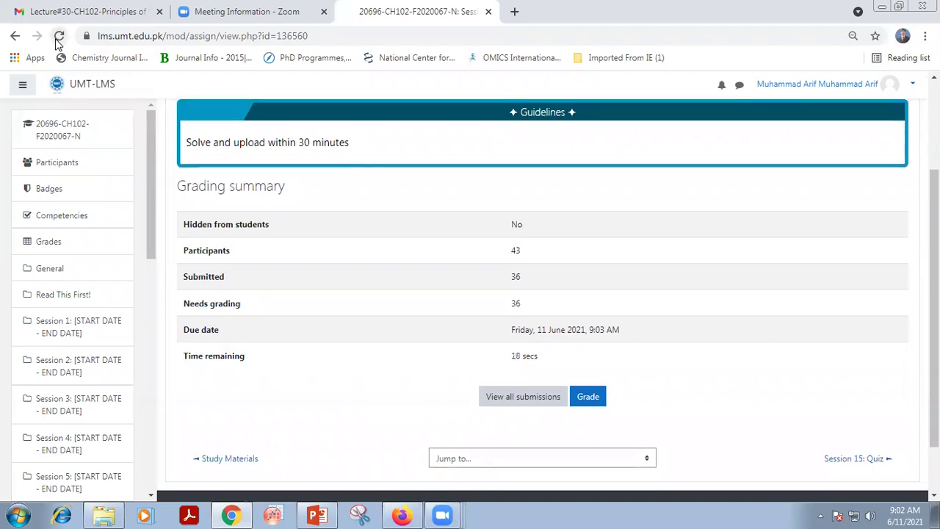
click(59, 40)
click(59, 41)
click(59, 40)
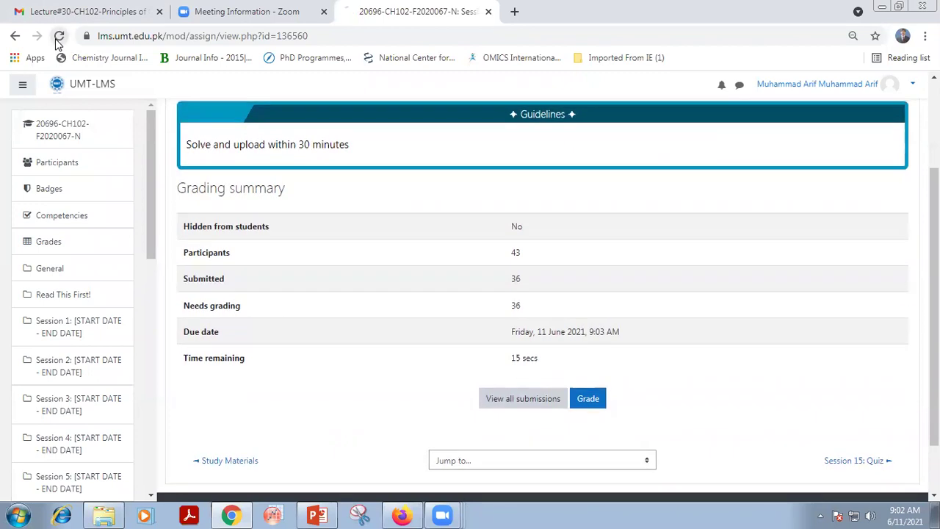
click(59, 40)
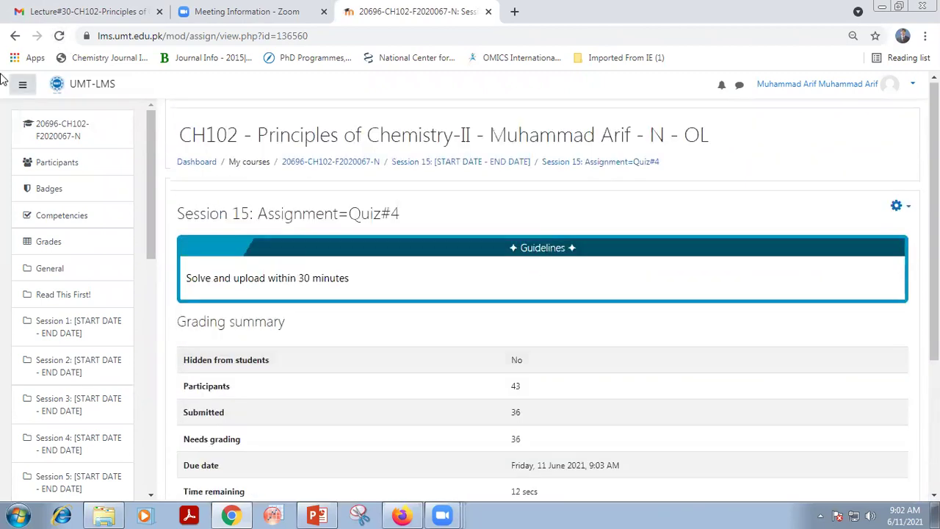
Go back to the CH102 course page and switch to the Chapter# 13 Chemical Kinetics presentation in PowerPoint
click(14, 35)
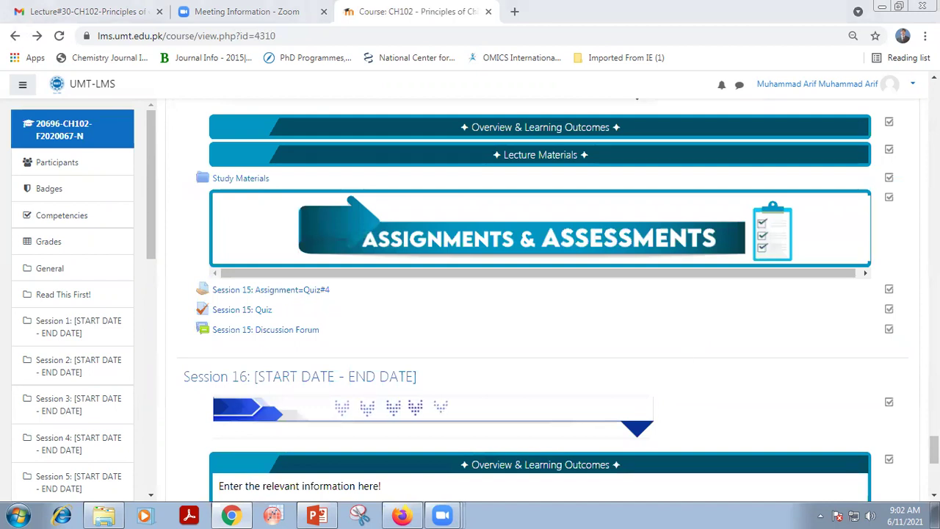
scroll(537, 293, up, 20)
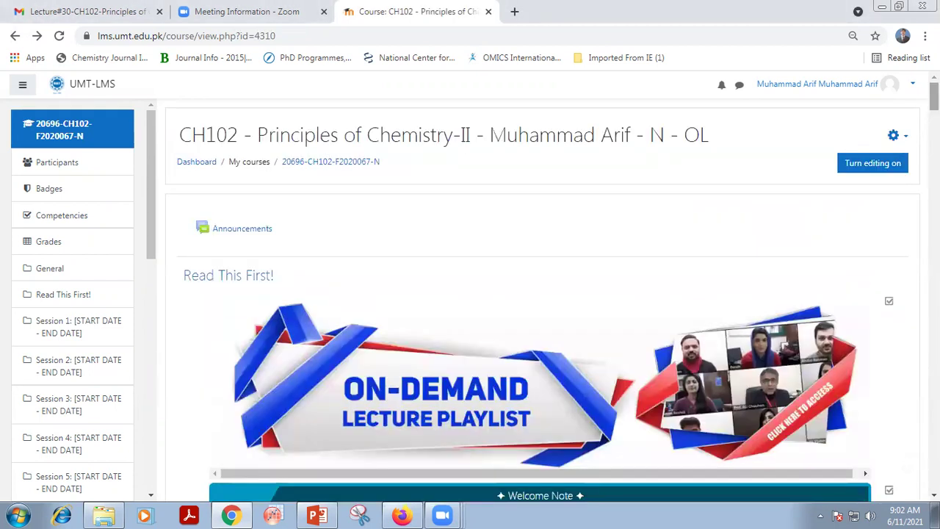
click(317, 514)
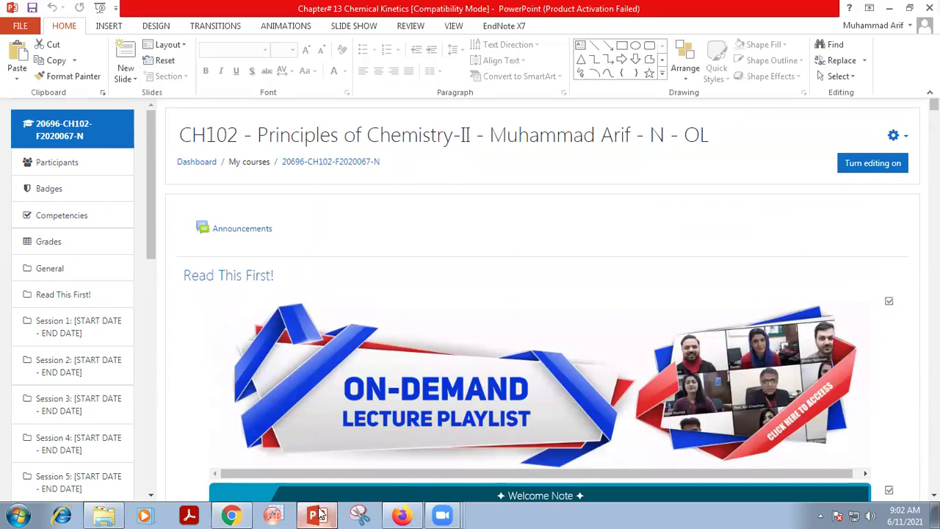